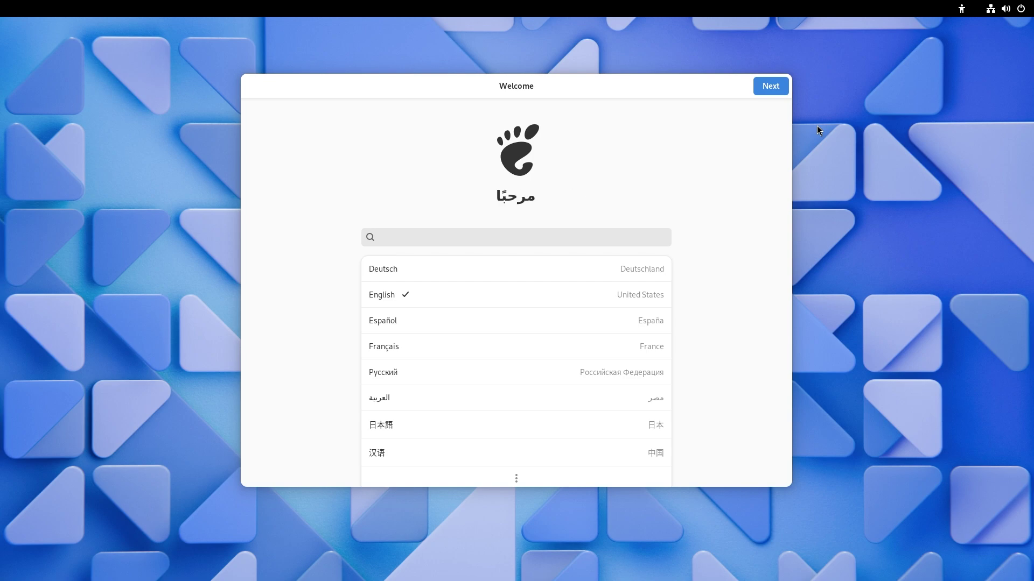
Keep English and the US layout, leave Location Services on, and set the Kolkata, India time zone.
click(764, 85)
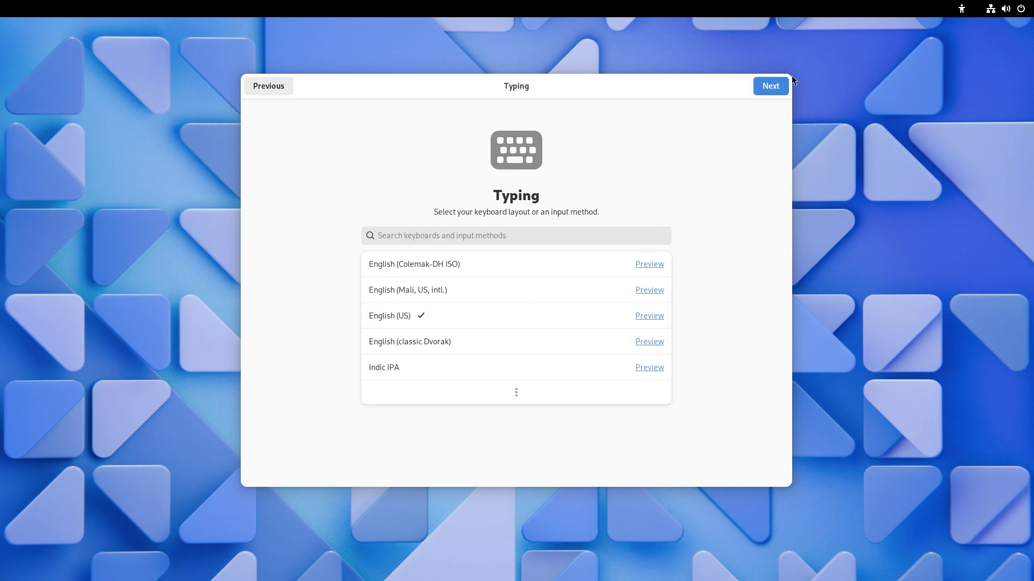
click(762, 81)
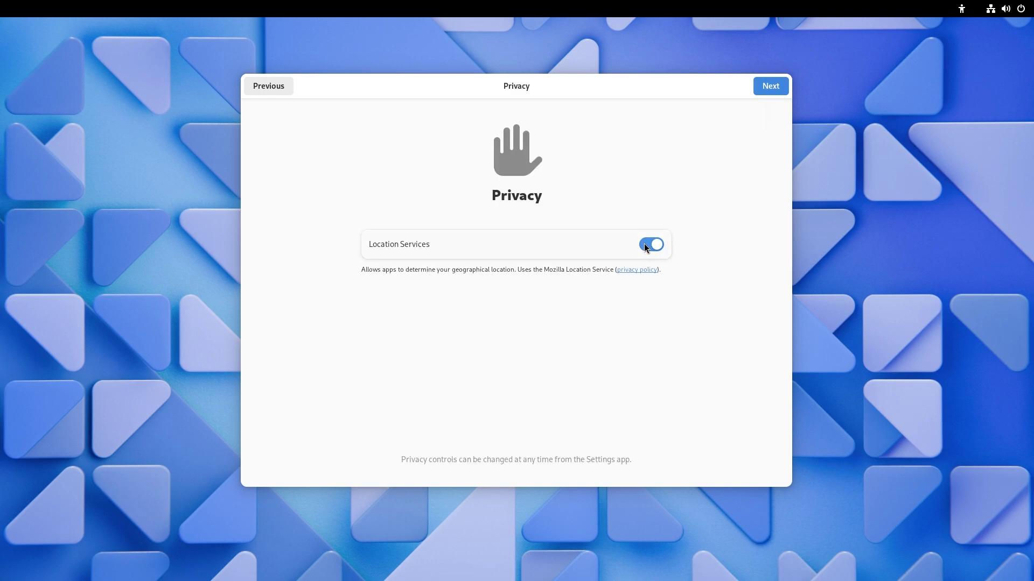
click(762, 86)
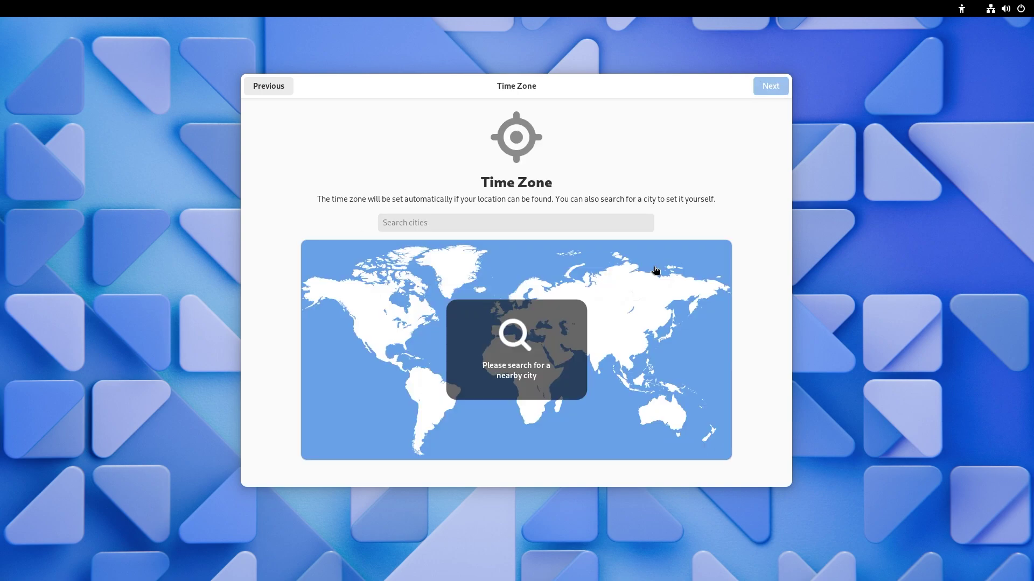
click(608, 358)
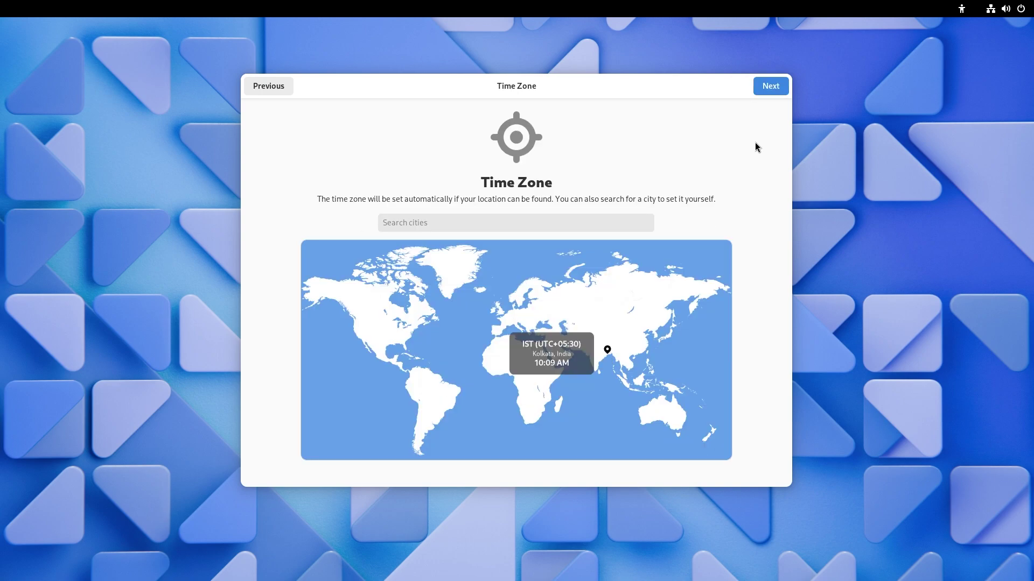
click(766, 89)
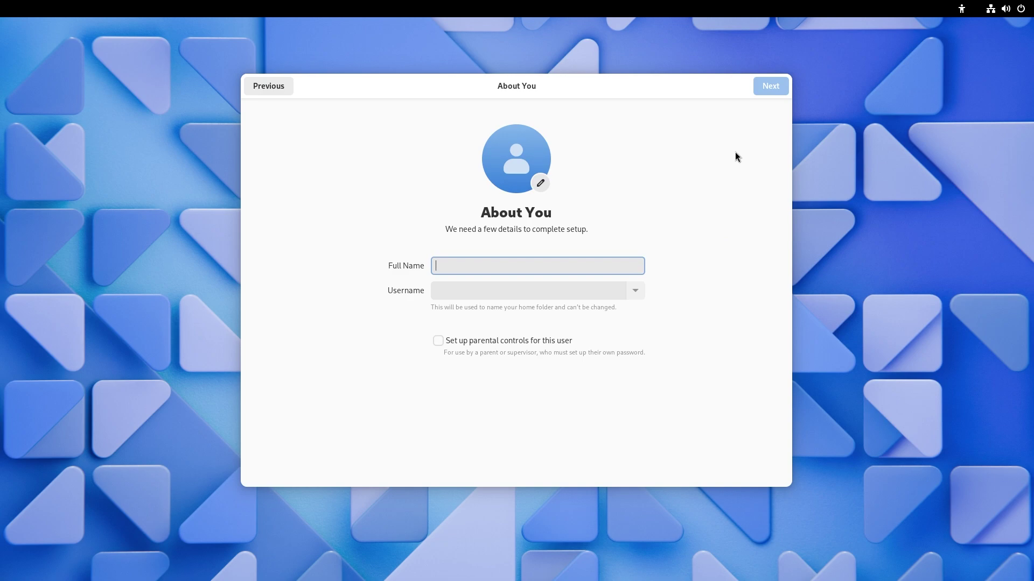
Enter the account's full name, set and confirm its password, and finish setup.
text(Ani)
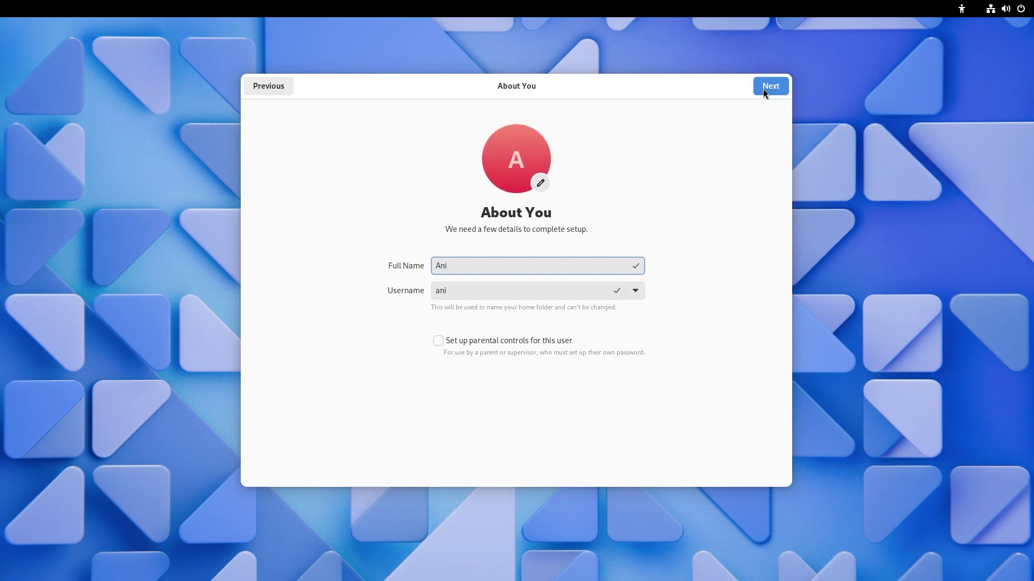
click(775, 86)
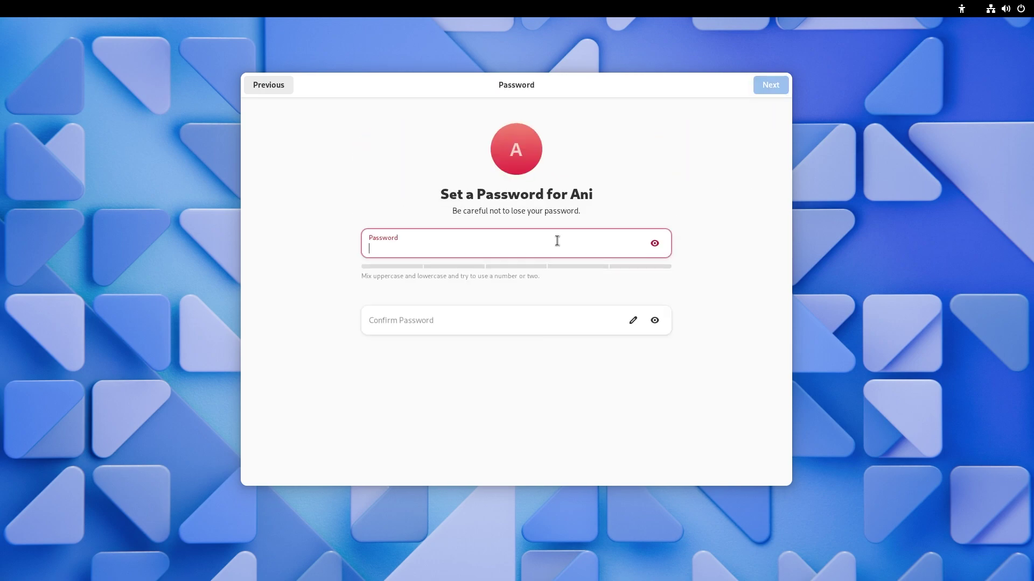
text(1234)
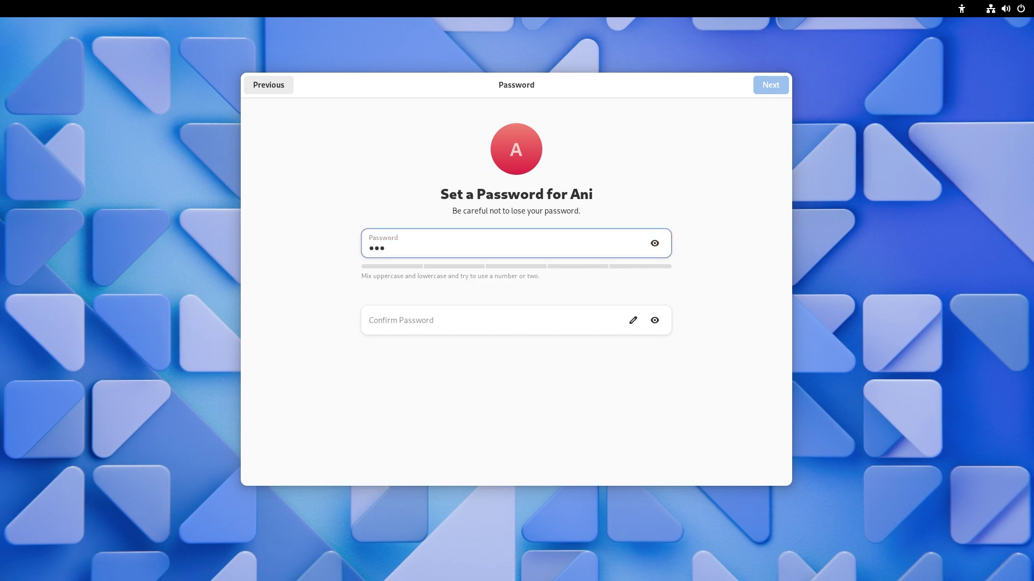
click(512, 320)
text(123)
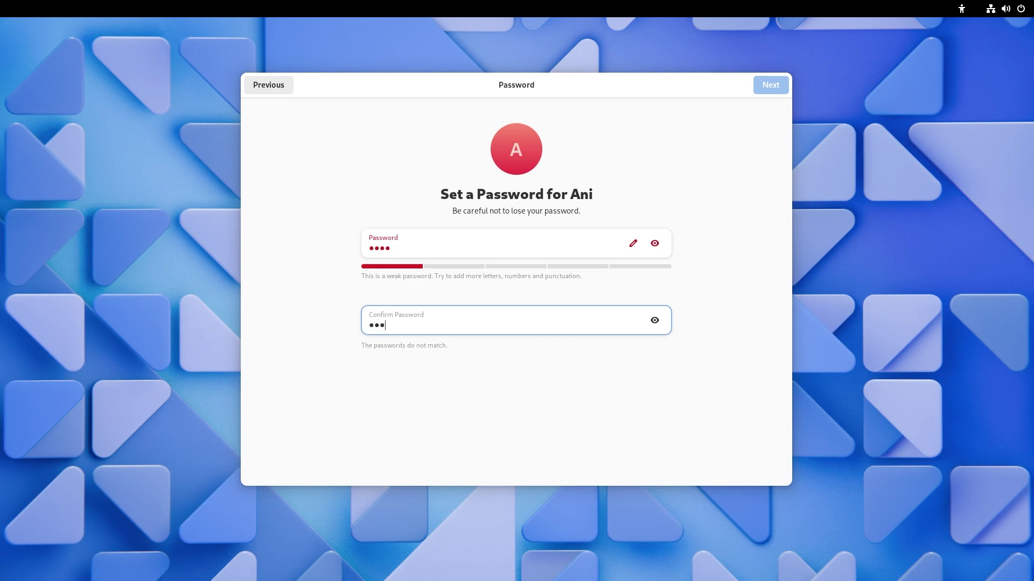
text(4)
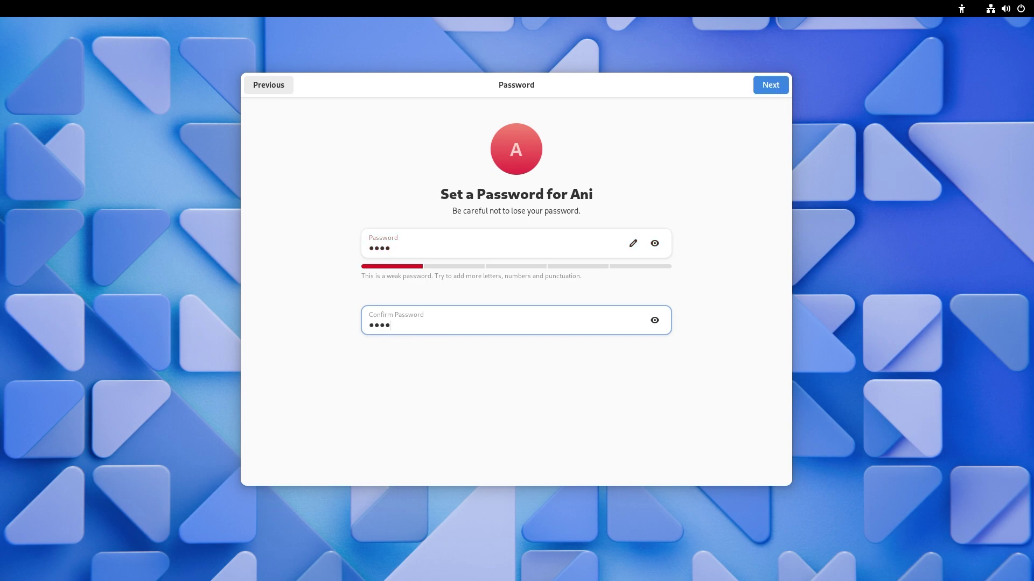
click(764, 87)
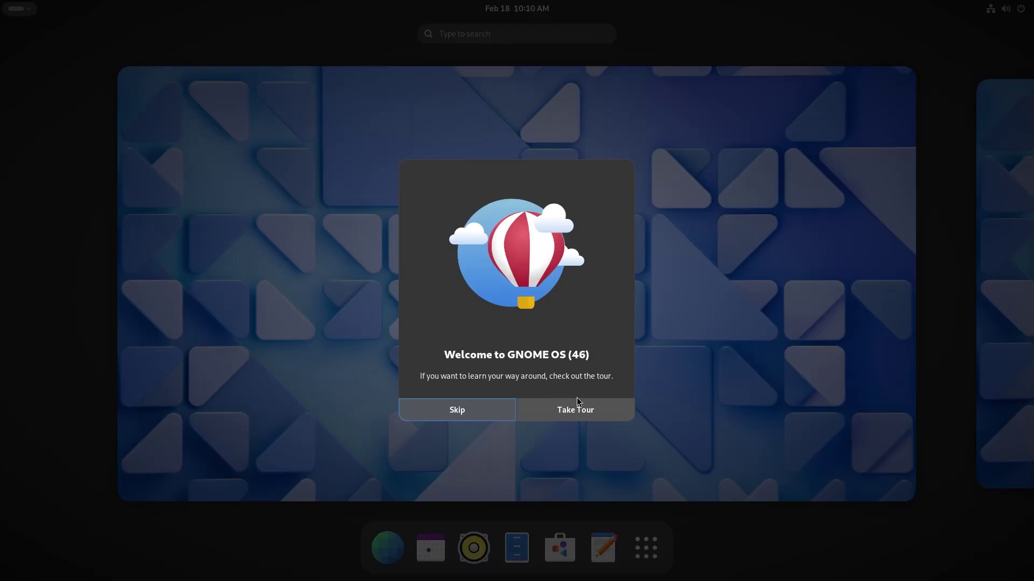
Start the tour and try the activities overview and app grid on the Get an Overview page.
click(596, 411)
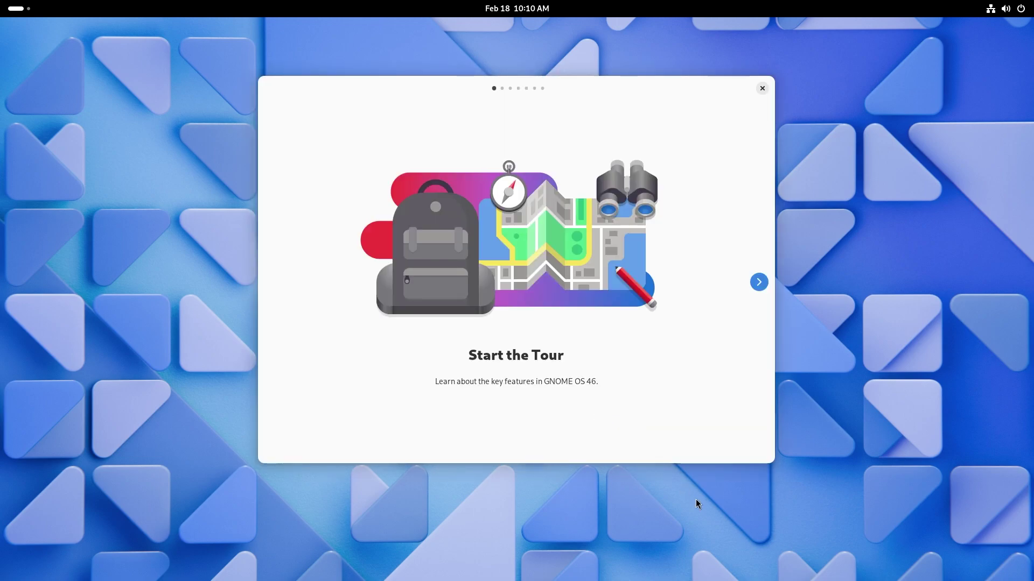
click(756, 289)
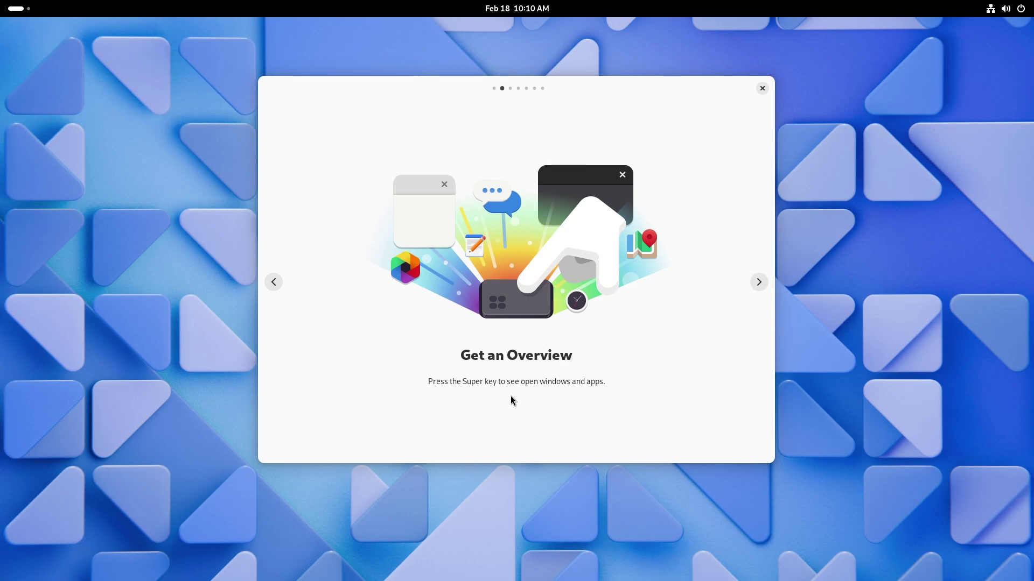
key(super)
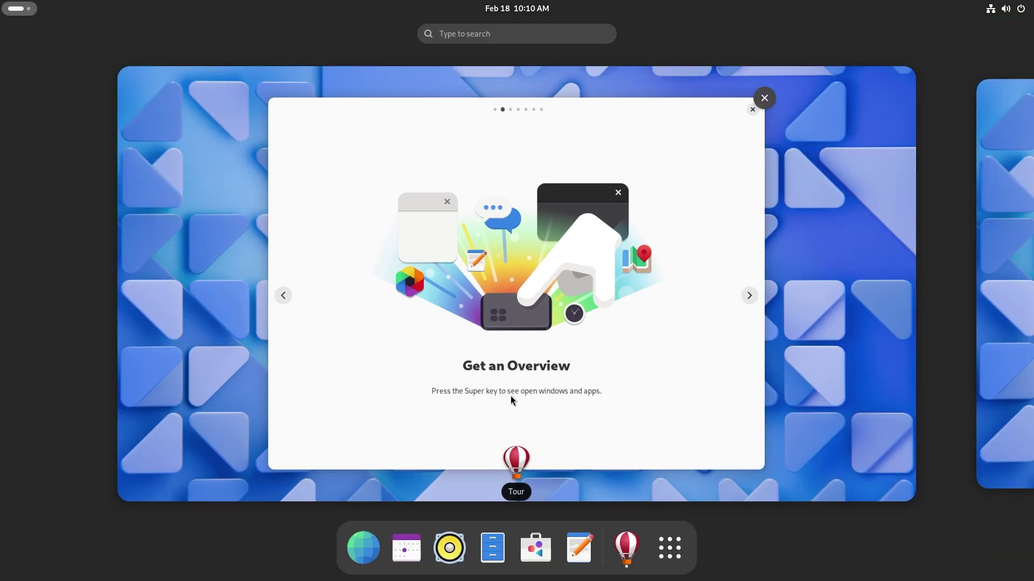
click(670, 548)
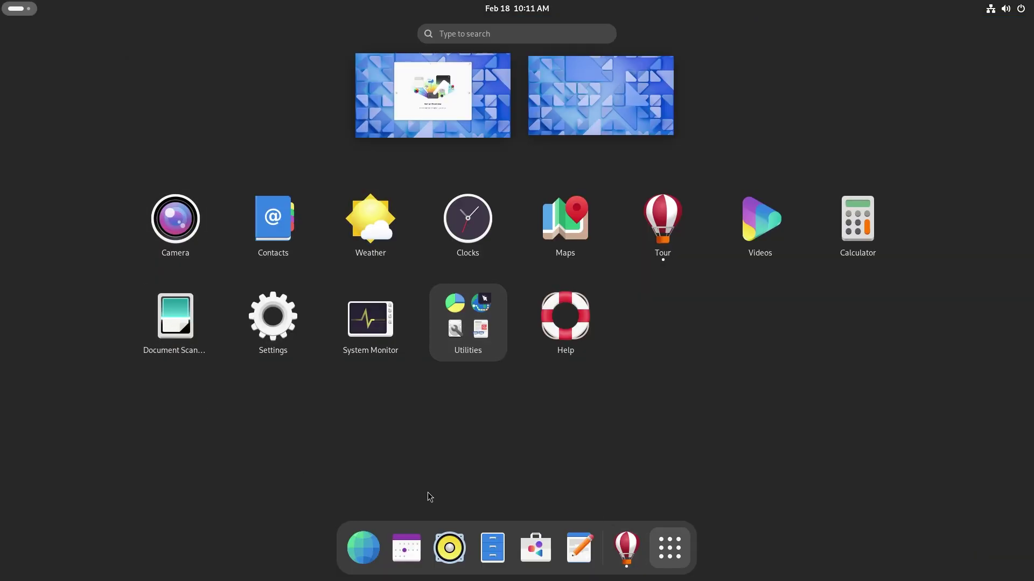
click(725, 365)
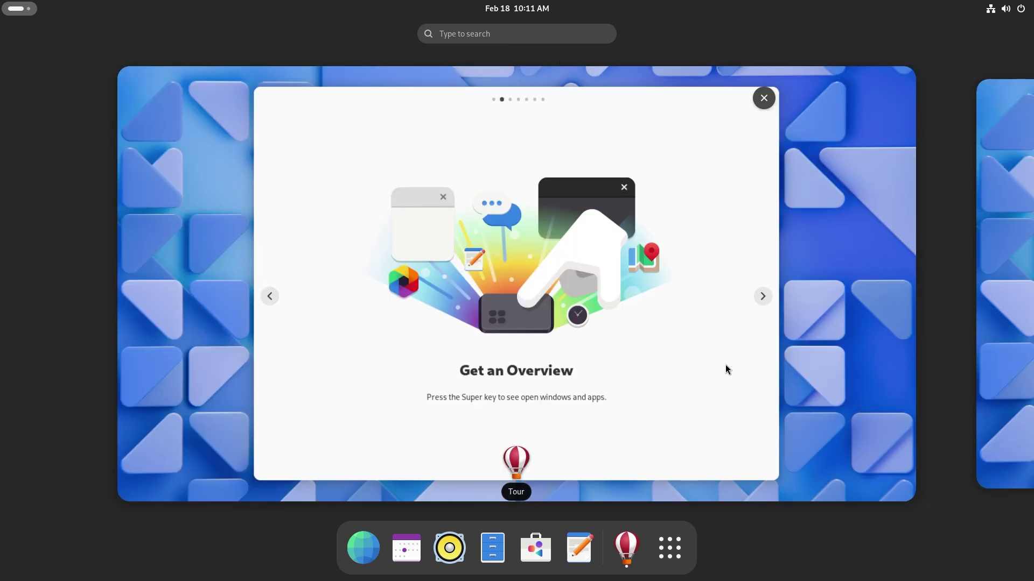
click(579, 337)
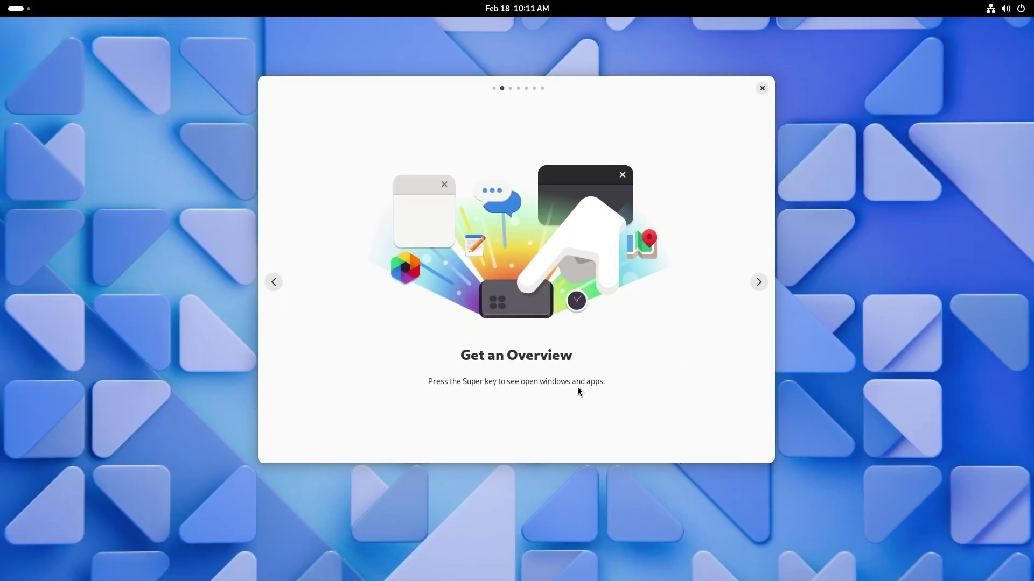
Move to the Just Type to Search page and try searching 'se' in the overview.
click(759, 282)
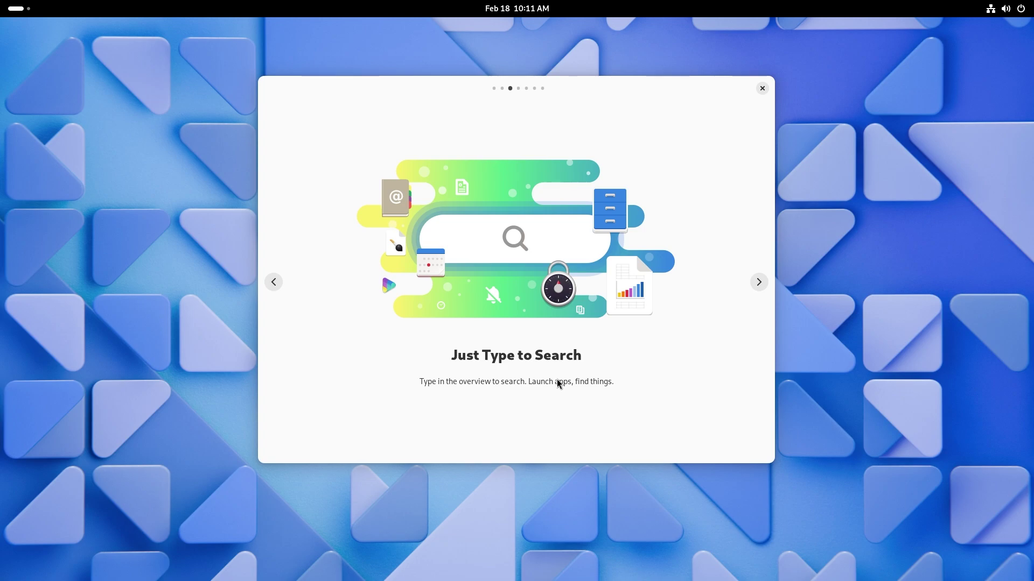
key(super)
text(se)
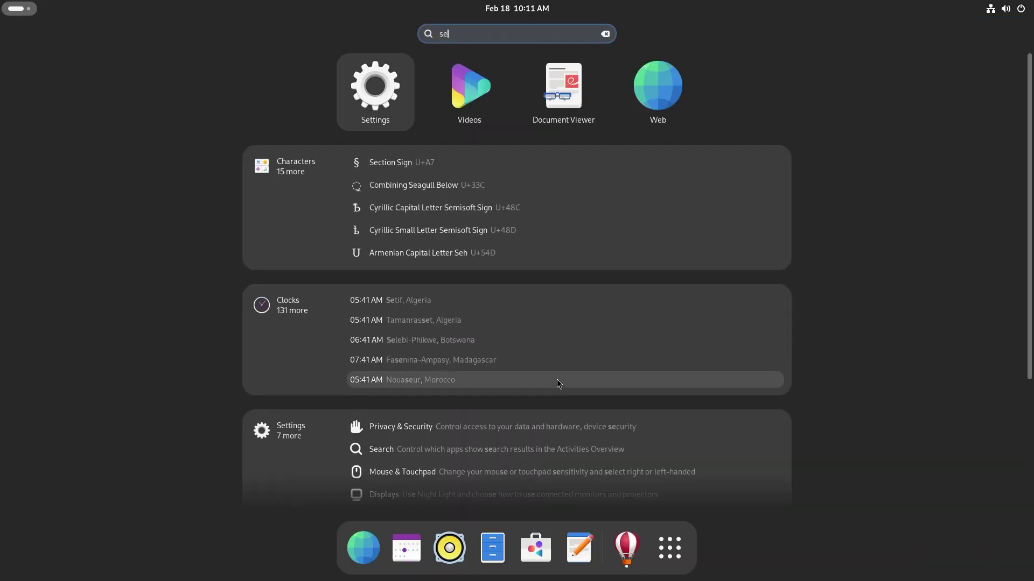
key(Escape)
key(Escape)
key(Right)
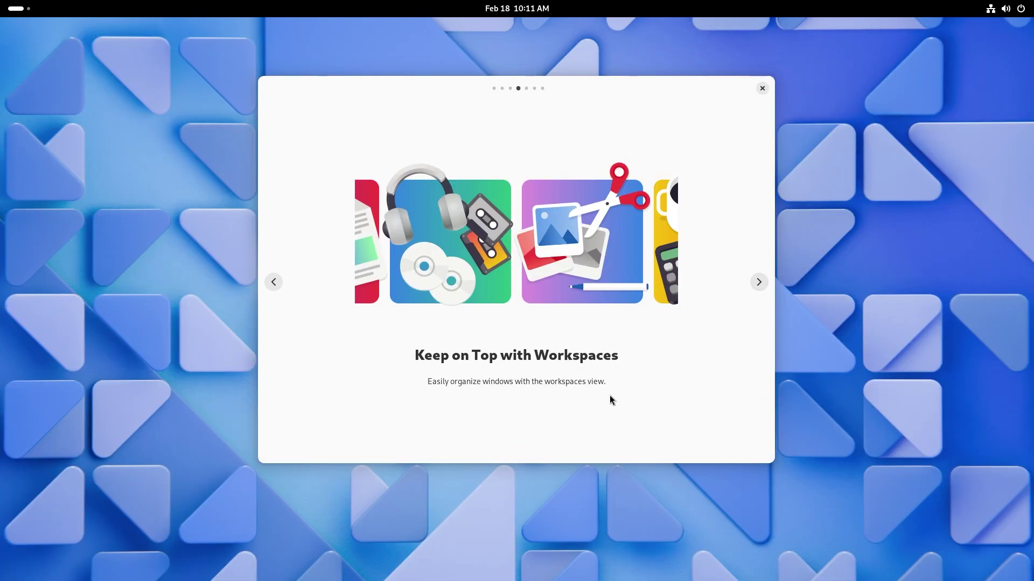
Advance the tour to the Up/Down for the Overview page, then open Settings from quick settings.
click(759, 285)
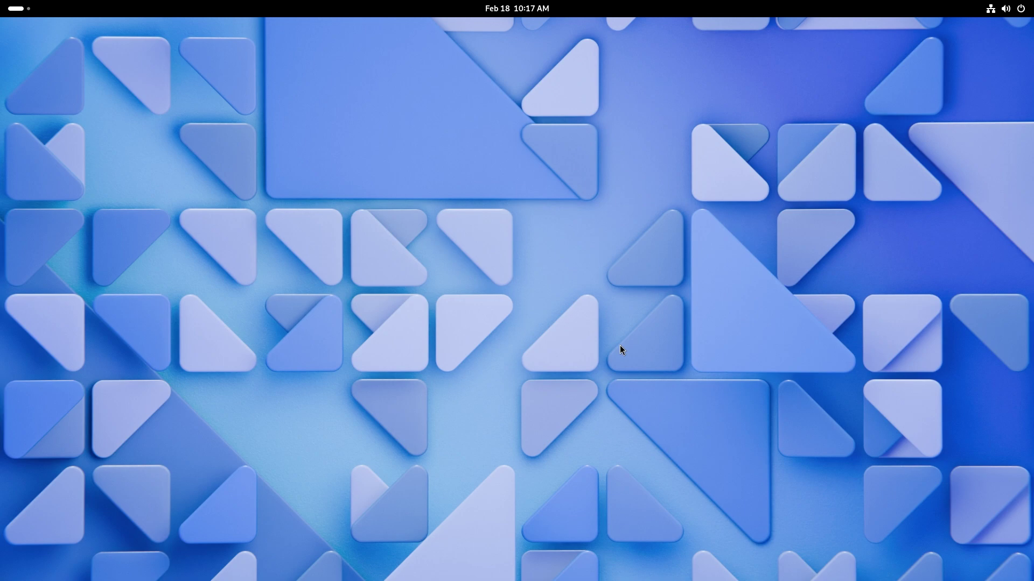
click(1004, 9)
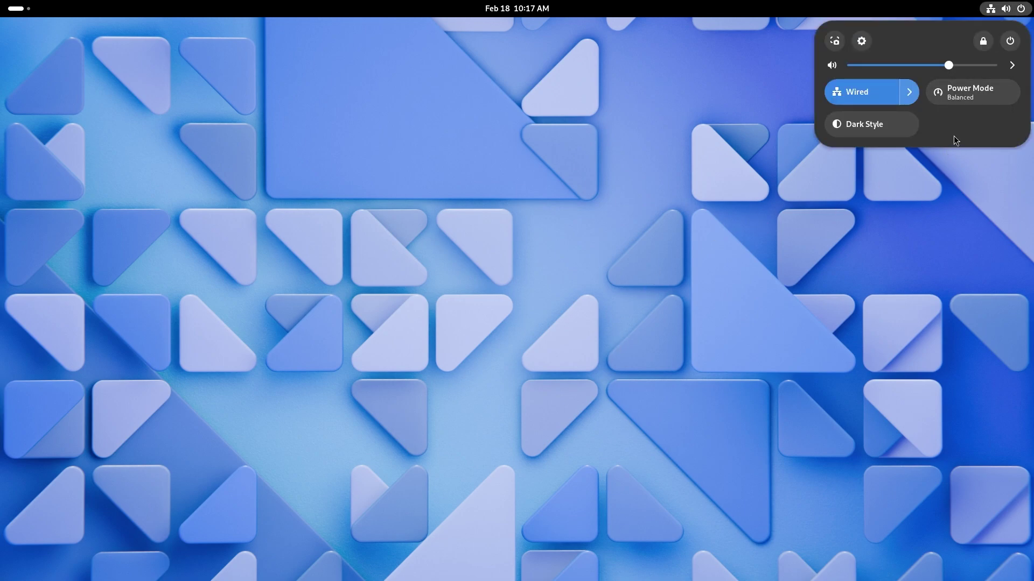
click(861, 42)
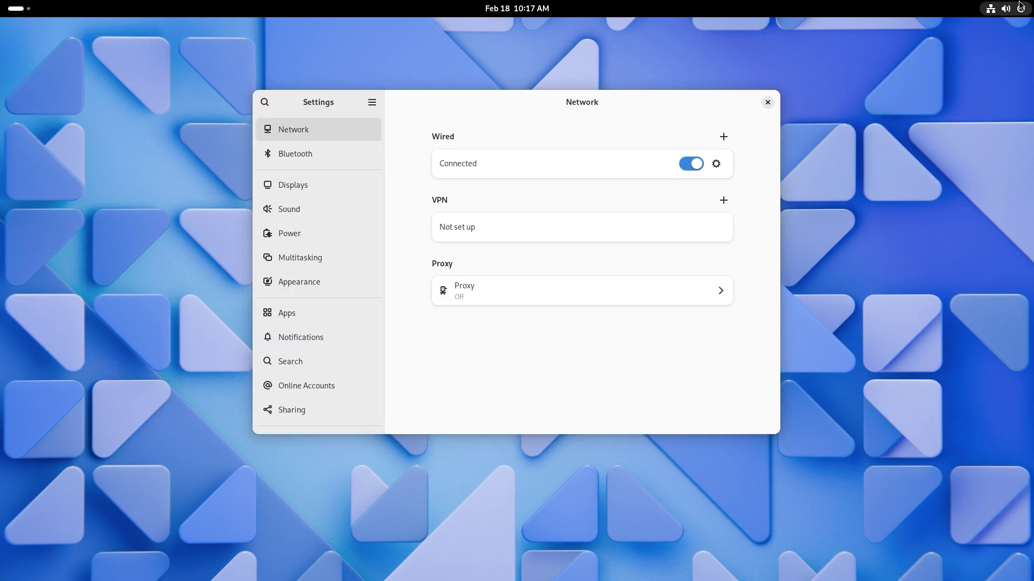
Toggle Dark Style in quick settings several times, leaving it turned on.
click(1013, 8)
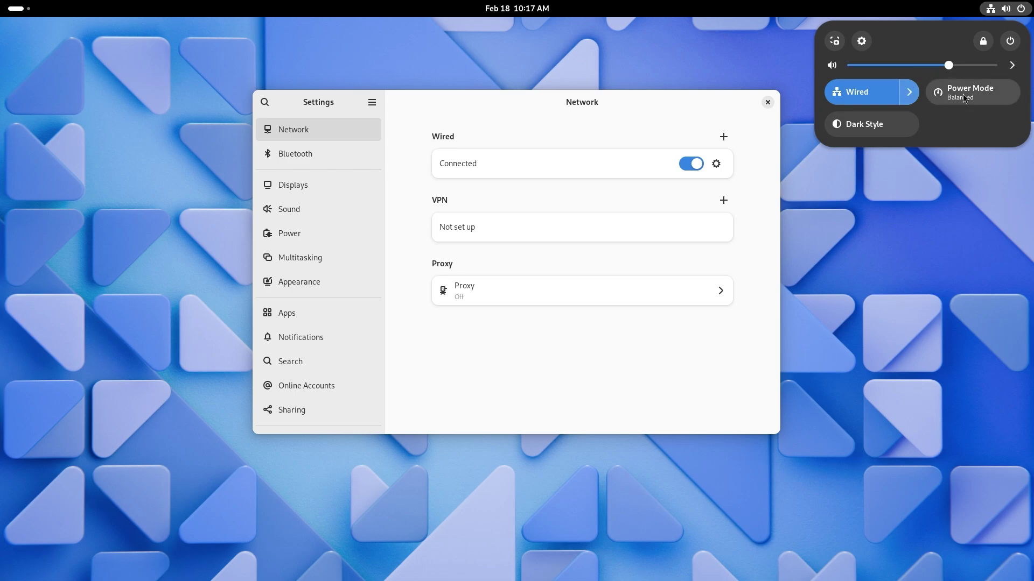
click(884, 124)
click(884, 123)
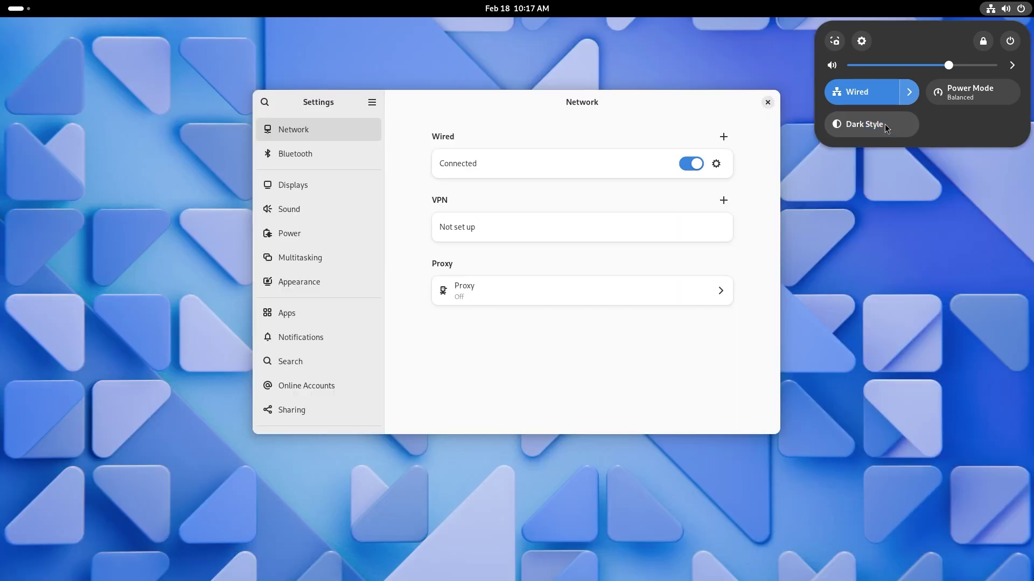
click(884, 124)
click(884, 124)
click(884, 123)
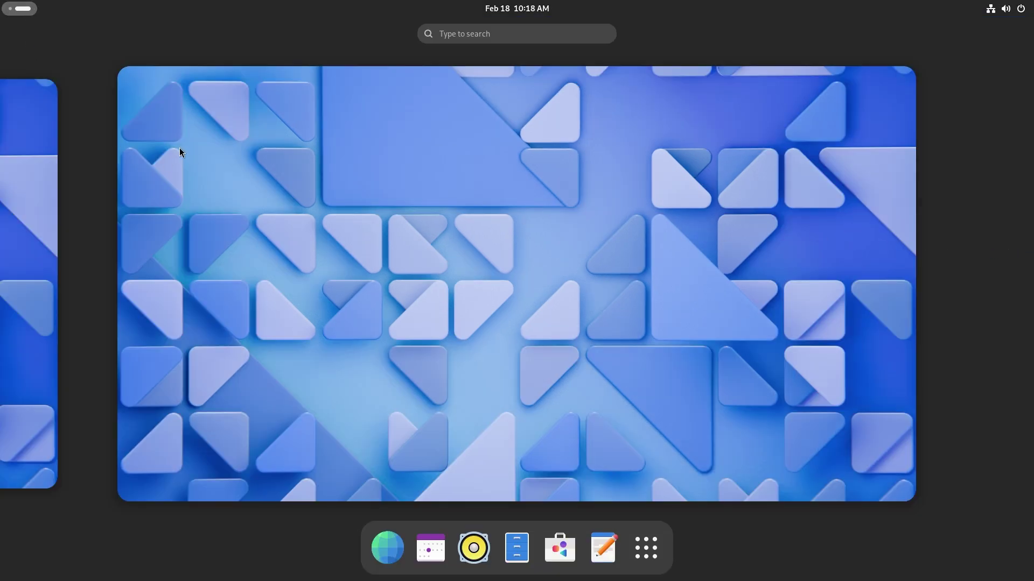
Switch to the right-hand workspace and show its empty desktop.
click(12, 153)
click(1000, 218)
click(18, 11)
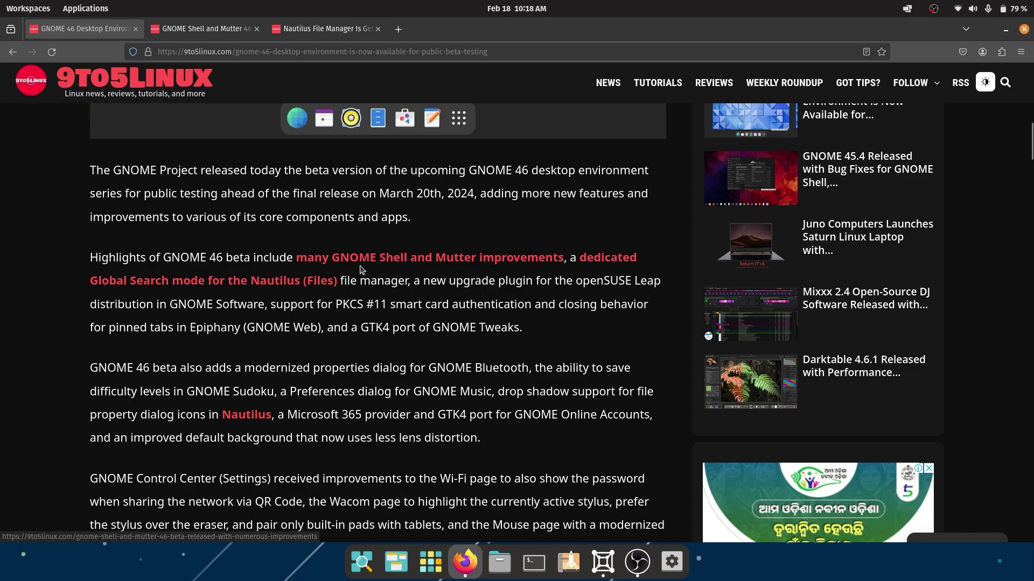
In the GNOME Shell and Mutter article, highlight the High Contrast, mount notification, keyboard model and symbolic icon items.
click(231, 30)
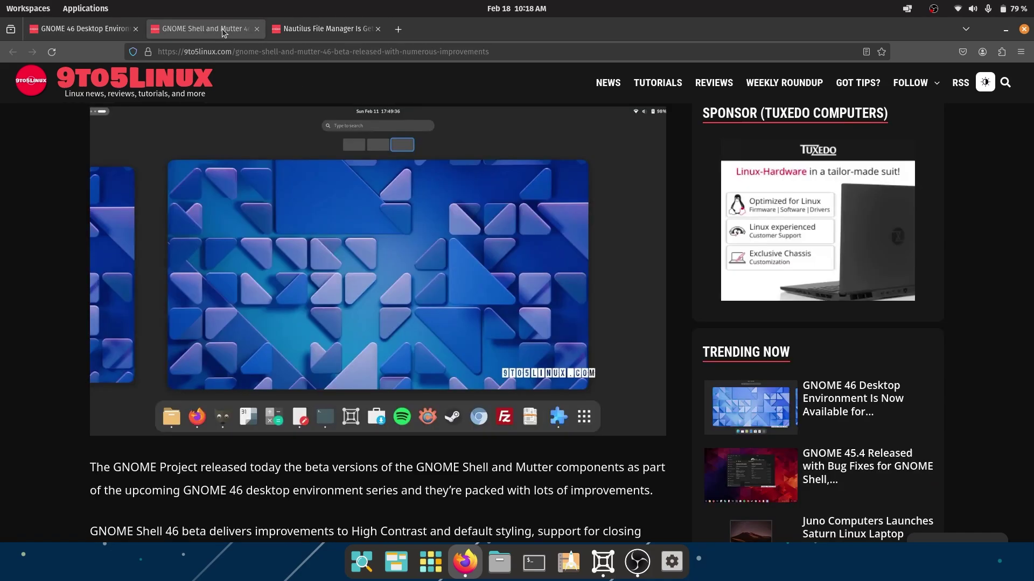
scroll(359, 299, down, 4)
scroll(359, 300, down, 2)
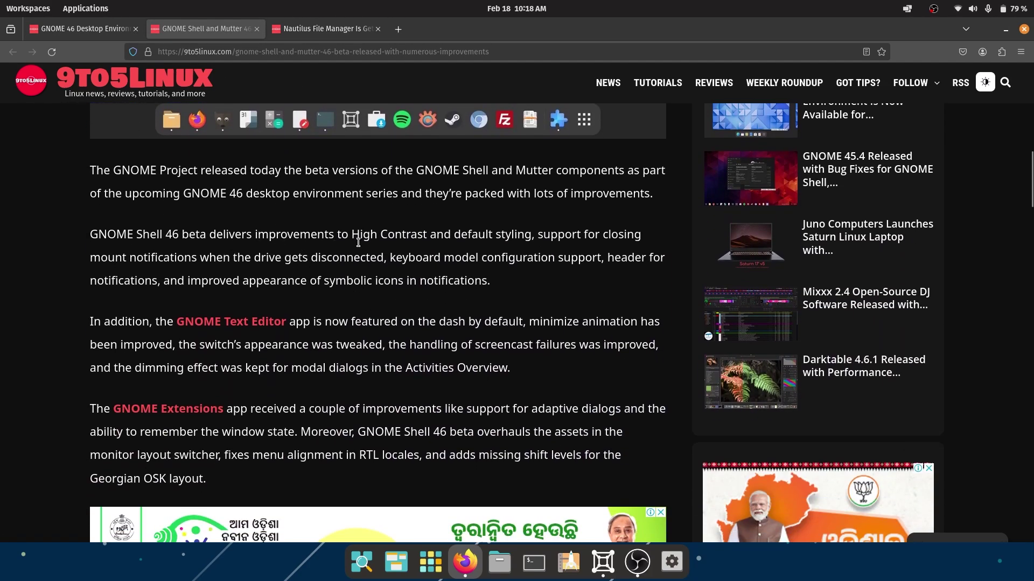
drag(351, 237, 530, 239)
click(530, 238)
drag(124, 258, 178, 259)
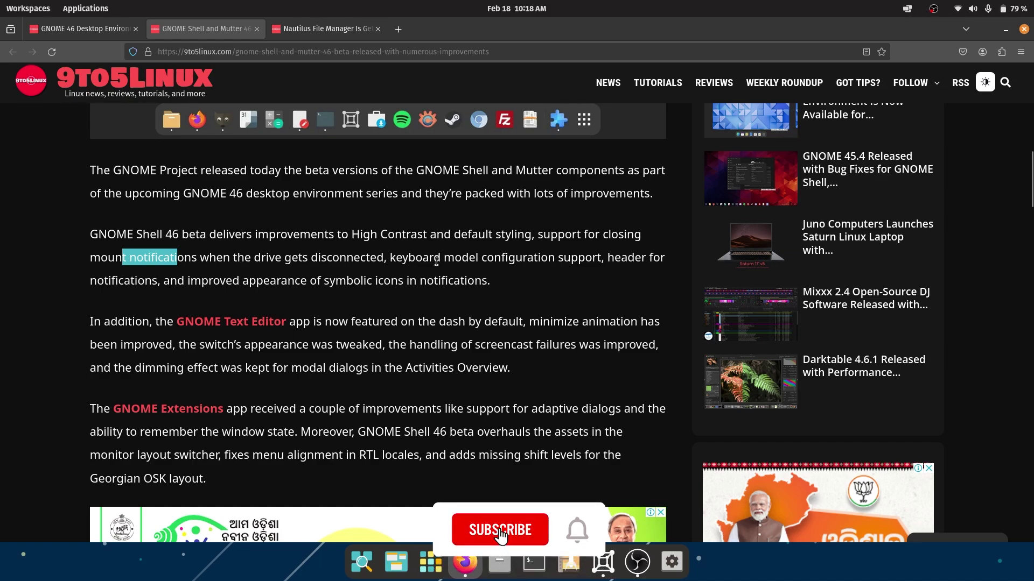
drag(423, 259, 599, 263)
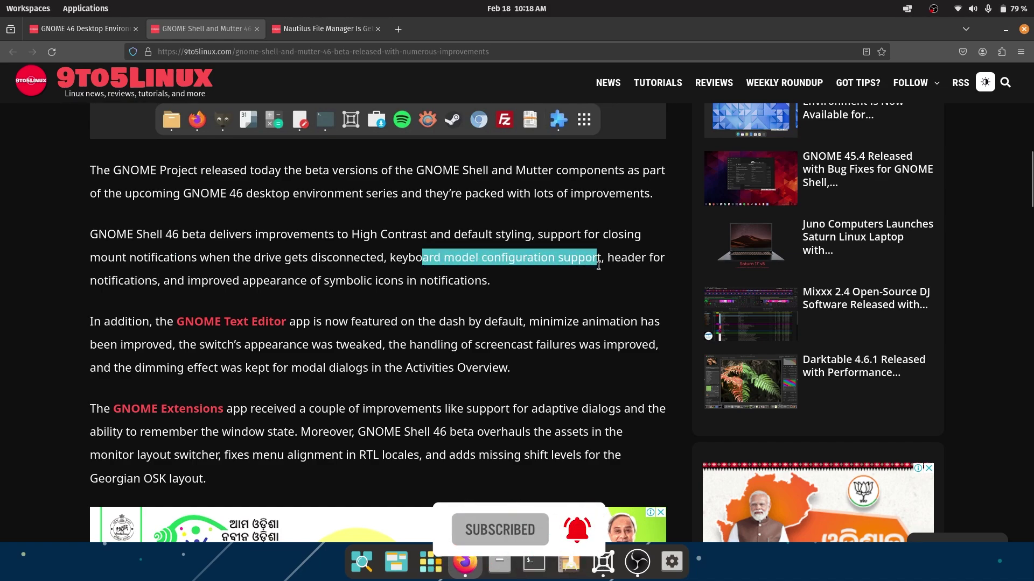
click(176, 283)
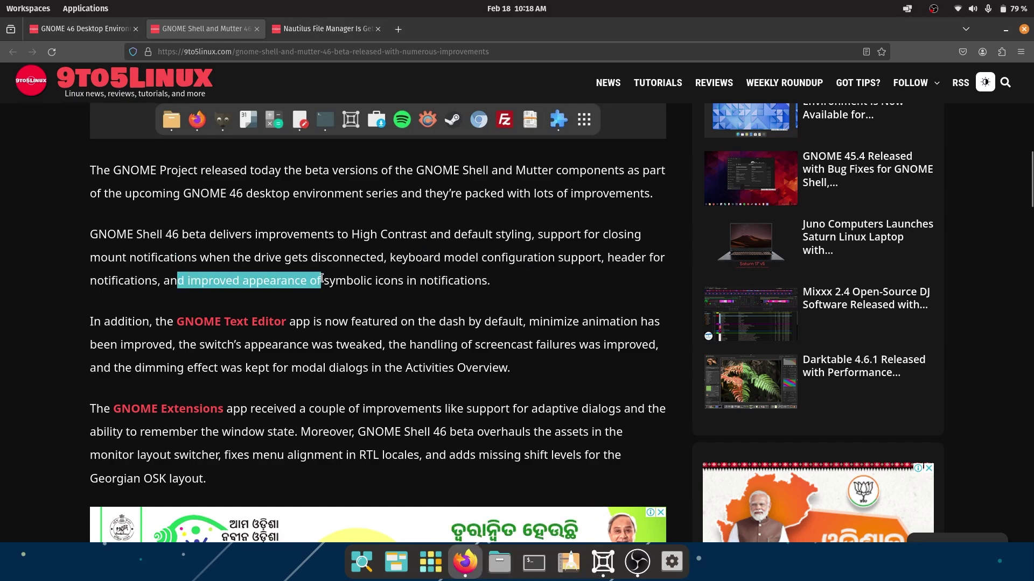
drag(323, 278, 403, 274)
click(459, 277)
scroll(441, 282, down, 5)
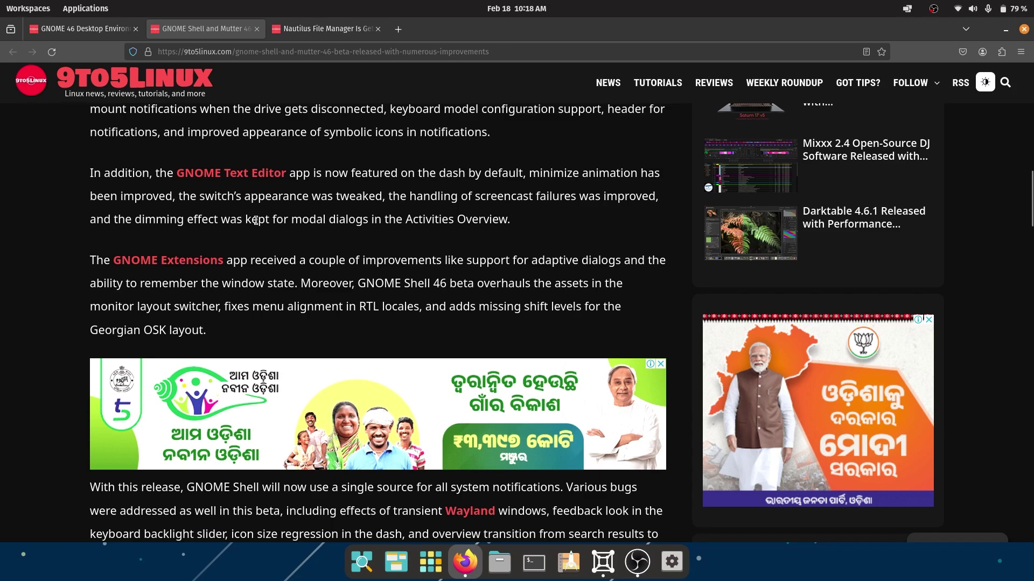
Read further, highlighting the modal dialogs and transient Wayland windows passages.
drag(265, 219, 540, 221)
click(540, 221)
scroll(530, 229, down, 2)
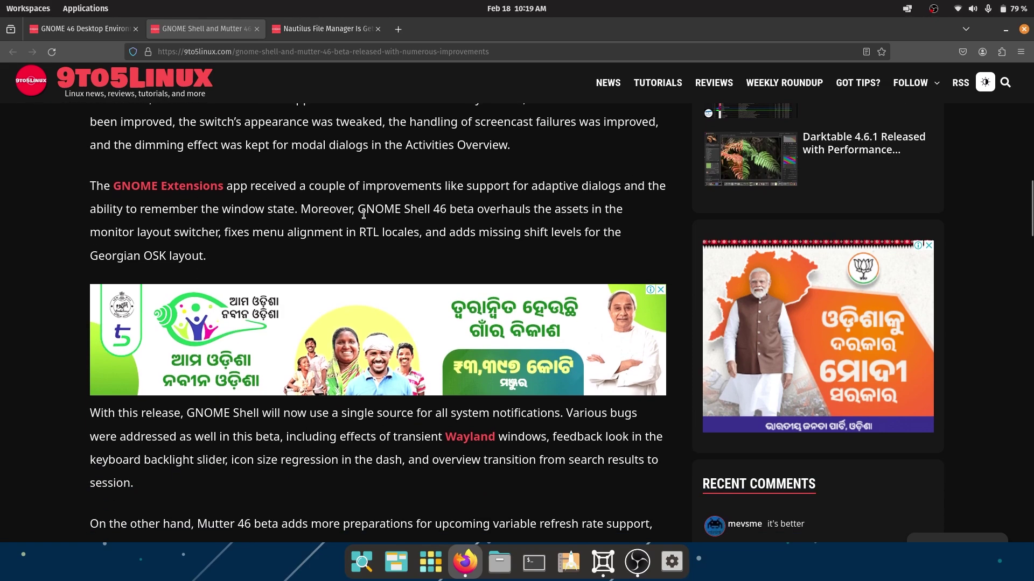
scroll(363, 214, down, 6)
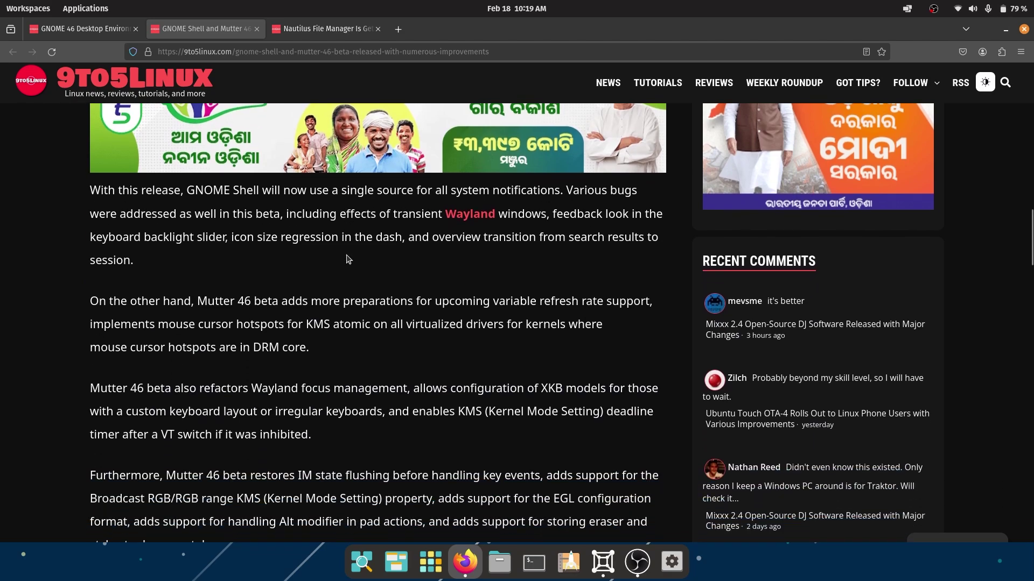
scroll(349, 258, down, 2)
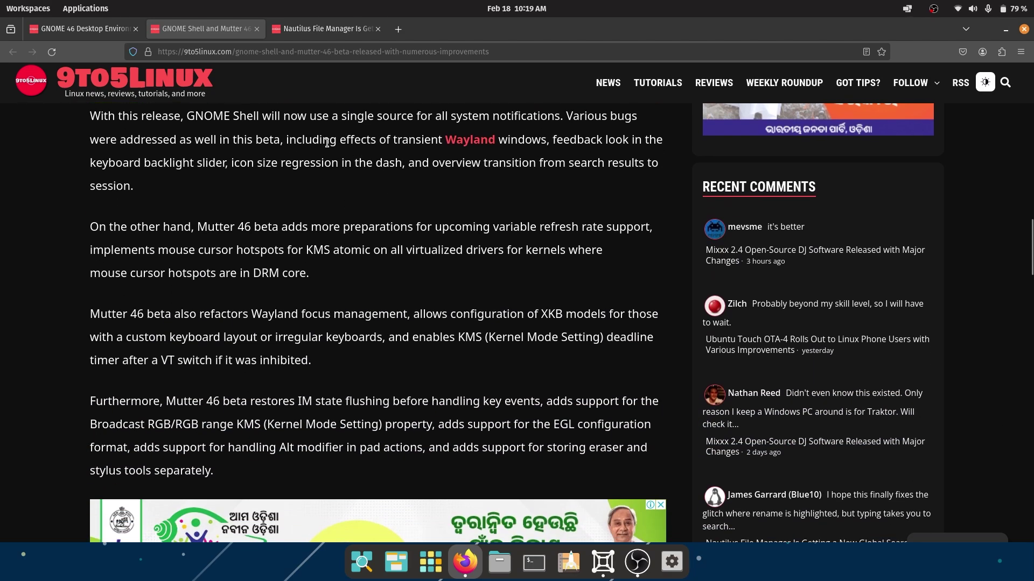
drag(310, 141, 546, 141)
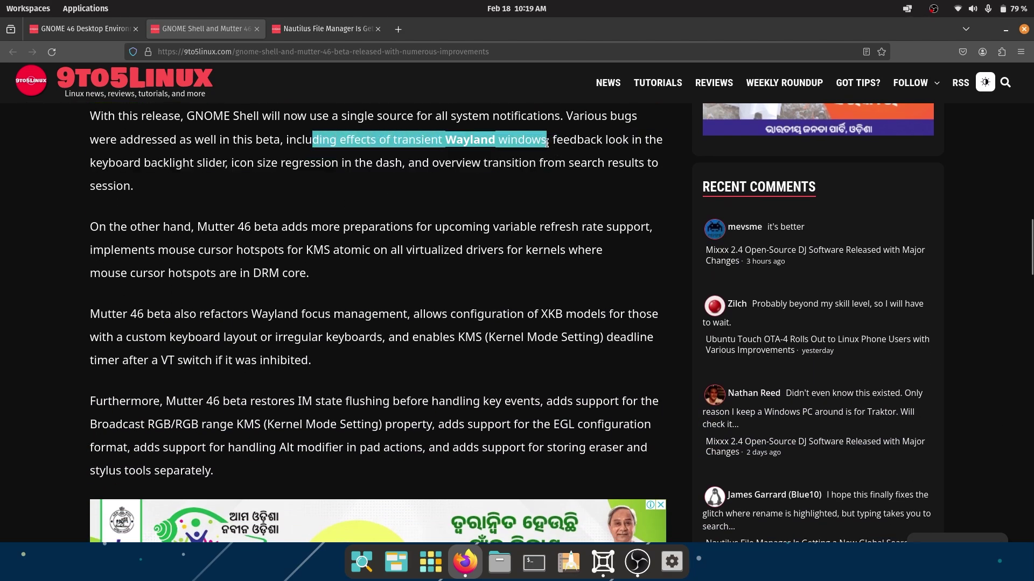
click(547, 142)
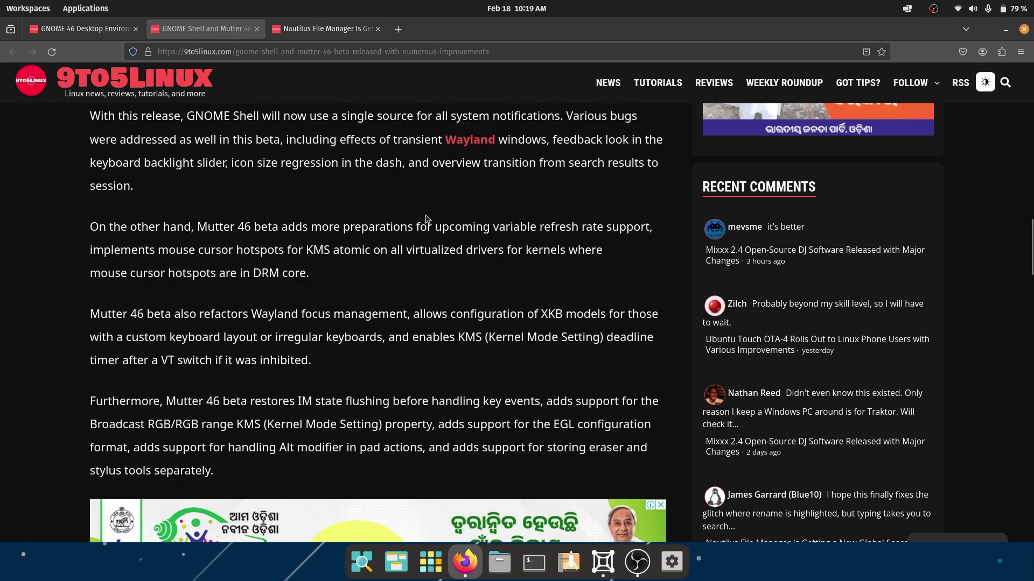
scroll(424, 221, down, 2)
scroll(423, 231, down, 2)
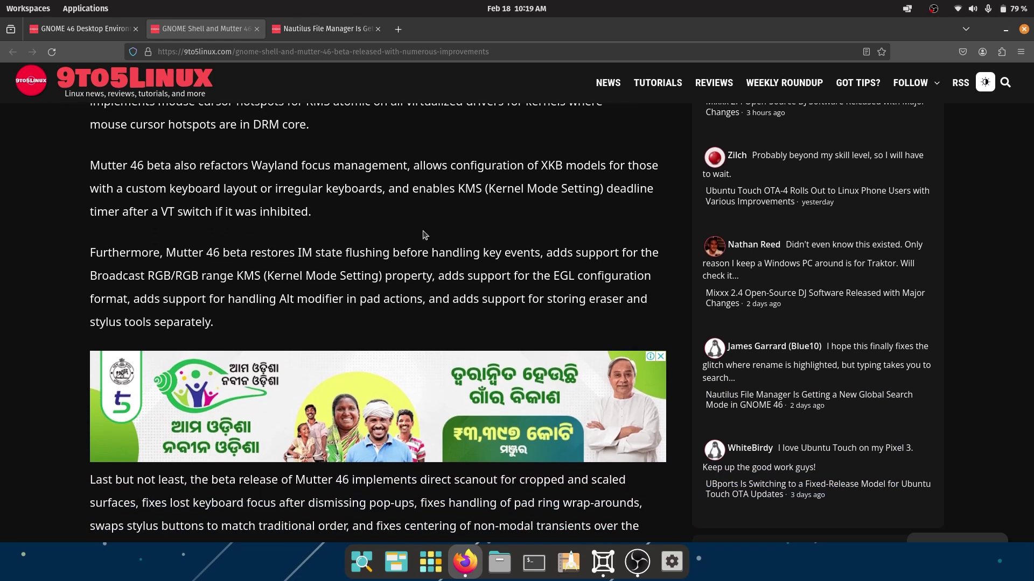
scroll(425, 235, down, 2)
scroll(422, 231, down, 2)
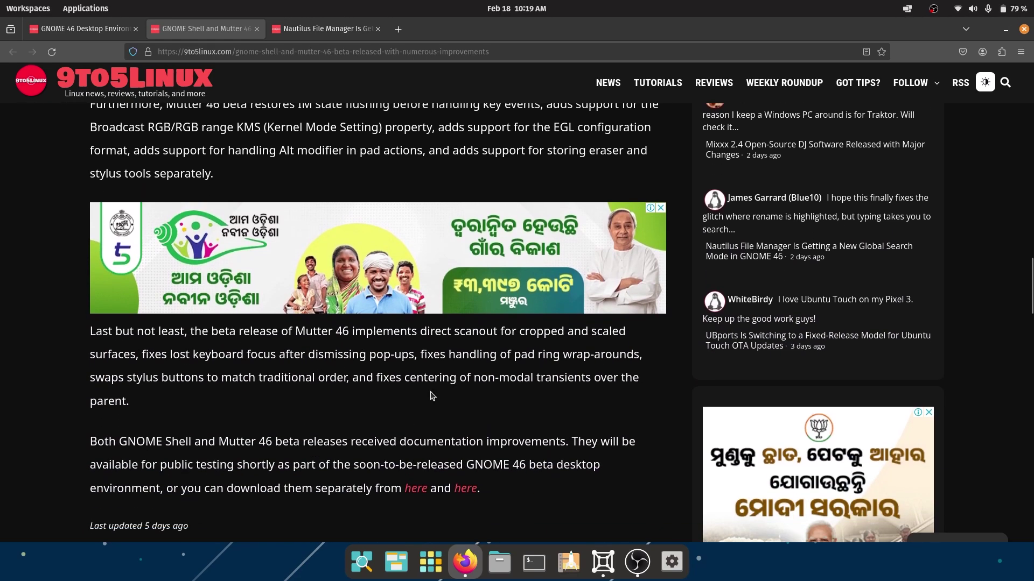
Switch to the GNOME 46 article, then to the Nautilus global search mode article.
click(123, 35)
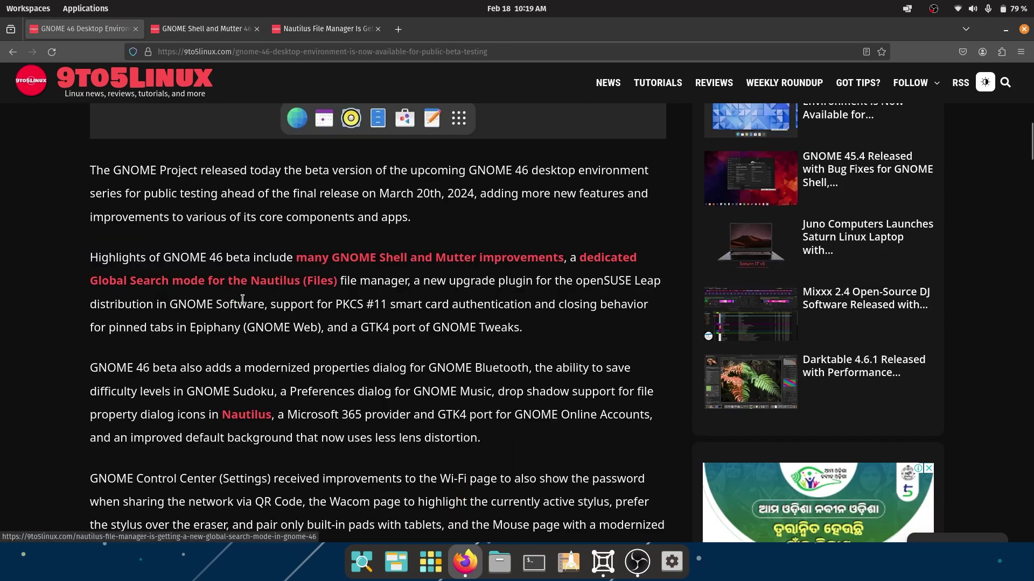
click(334, 32)
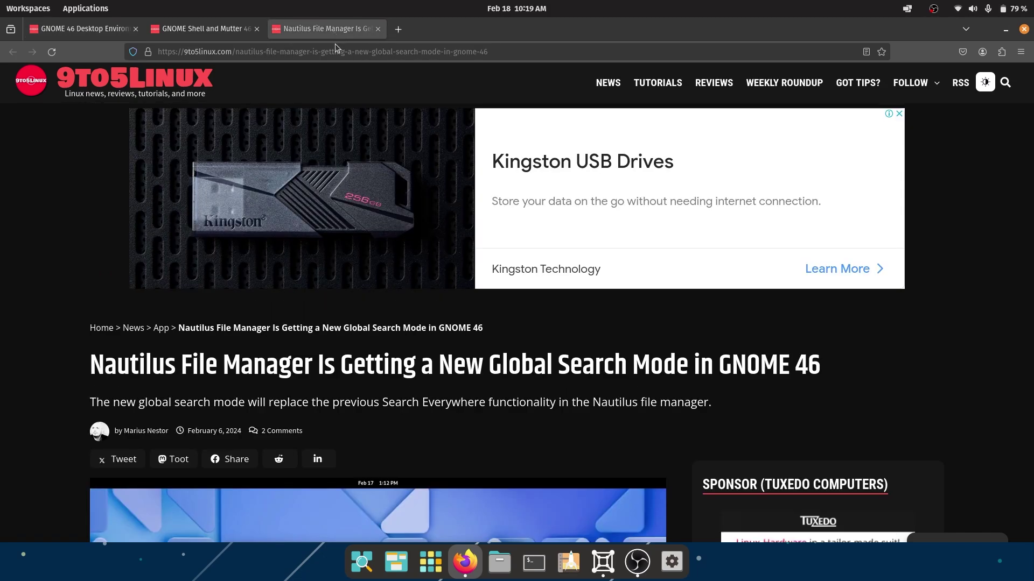
scroll(457, 376, down, 5)
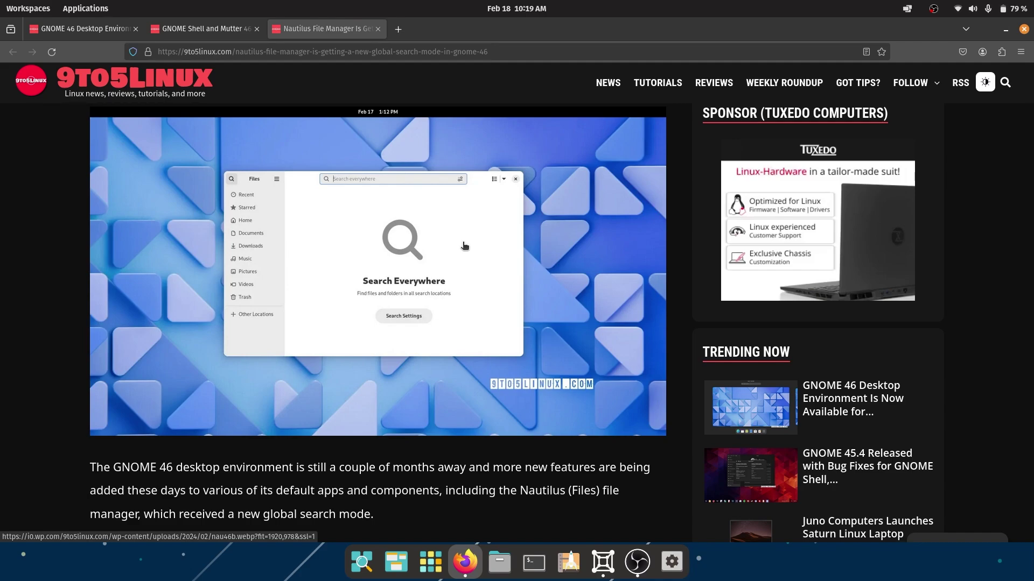
Launch Files, toggle the folder search, and select the Desktop and Documents folders.
key(alt+Tab)
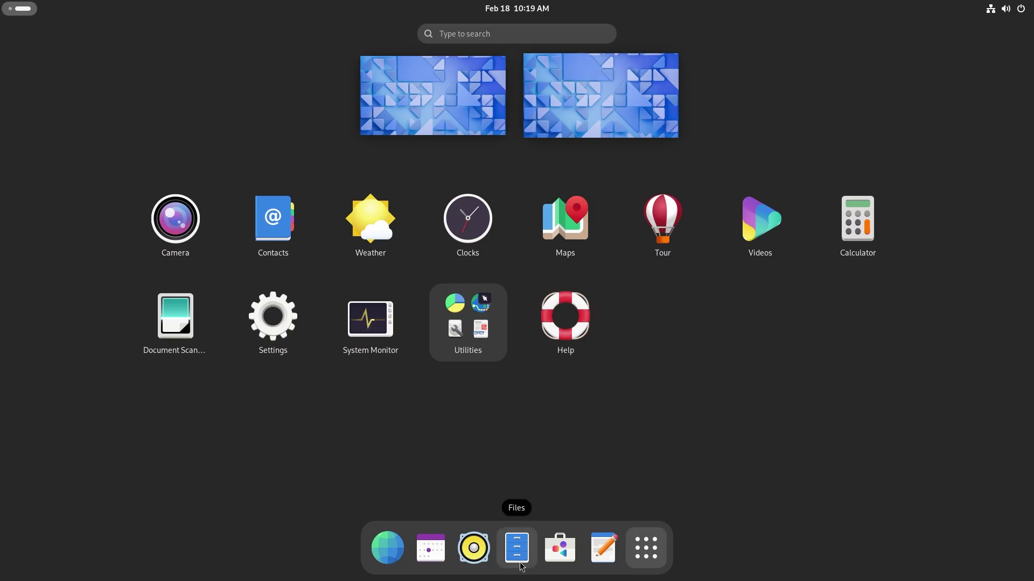
click(520, 557)
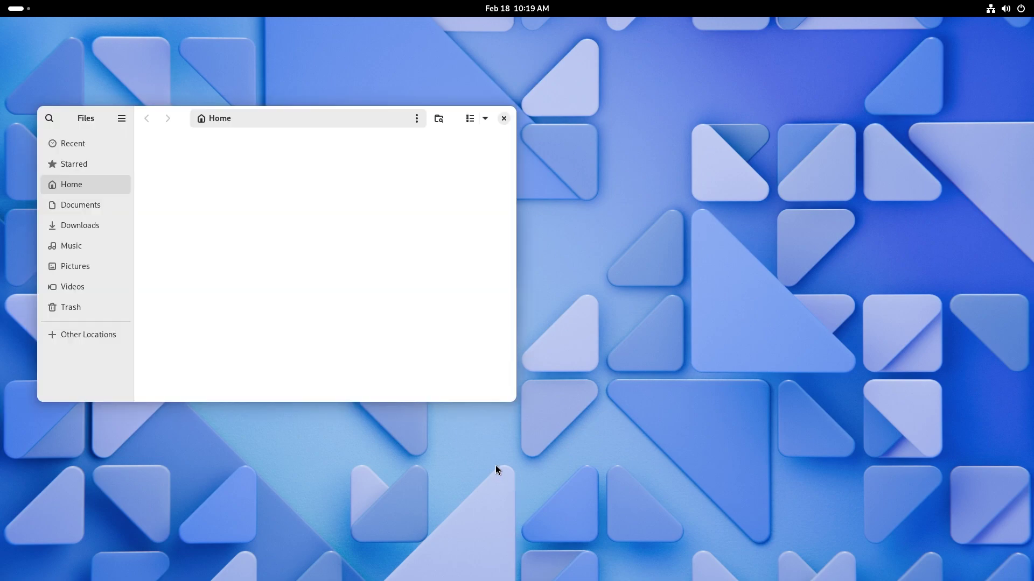
key(ctrl+f)
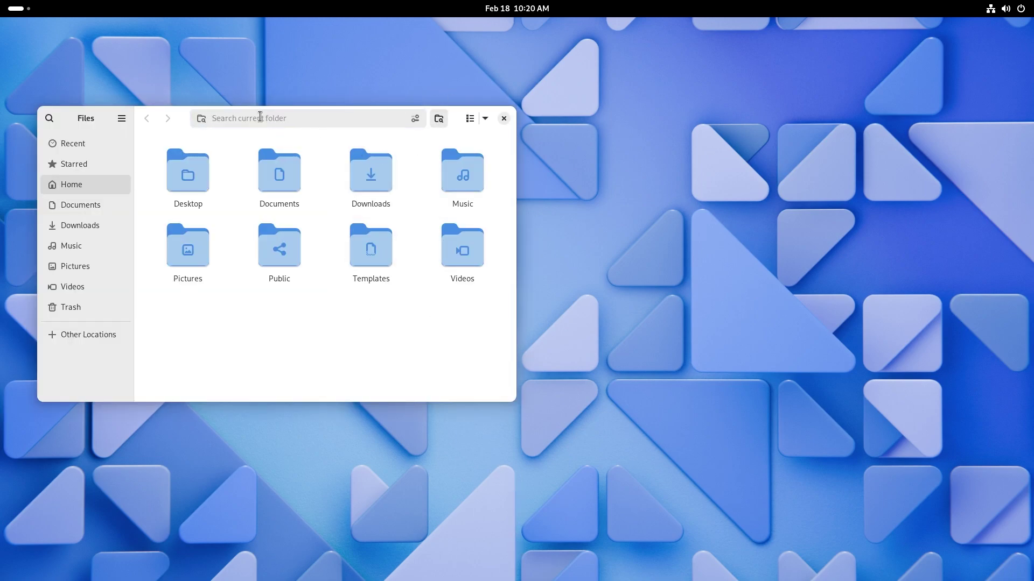
click(439, 118)
click(437, 121)
click(437, 122)
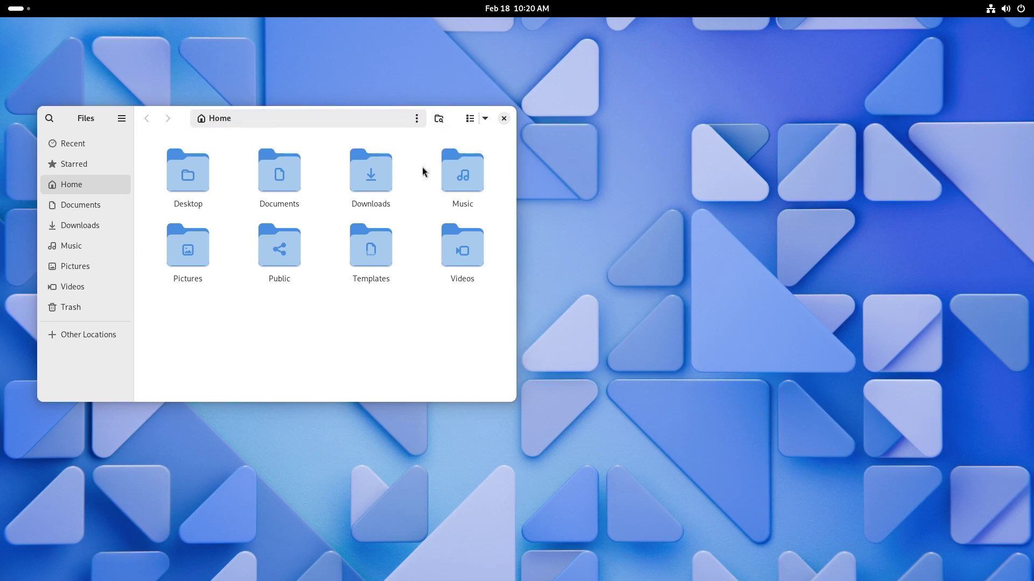
click(191, 179)
click(278, 178)
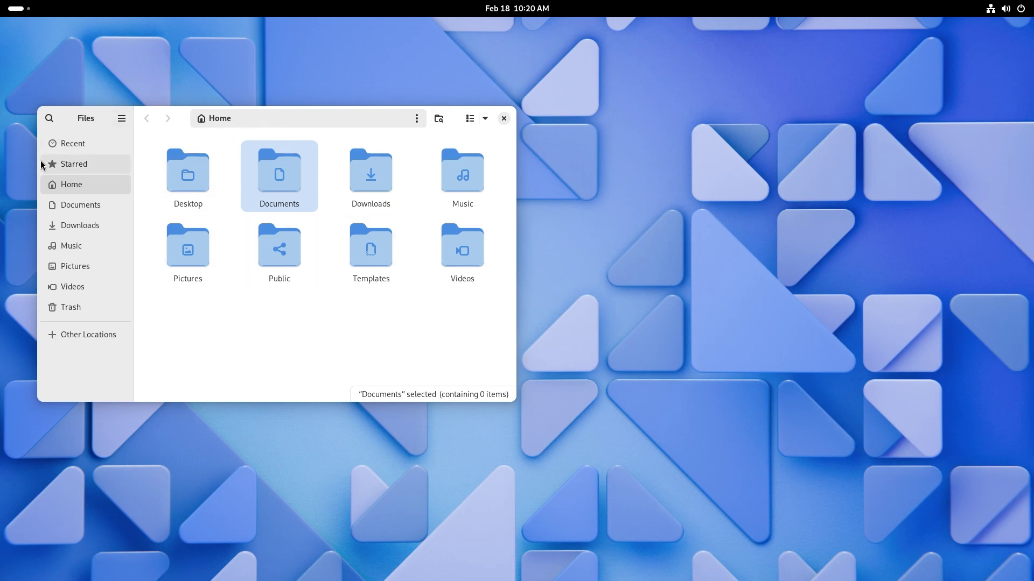
Narrow the window to collapse the sidebar, check About Files shows 46.beta, then close Files.
drag(37, 160, 162, 170)
click(174, 117)
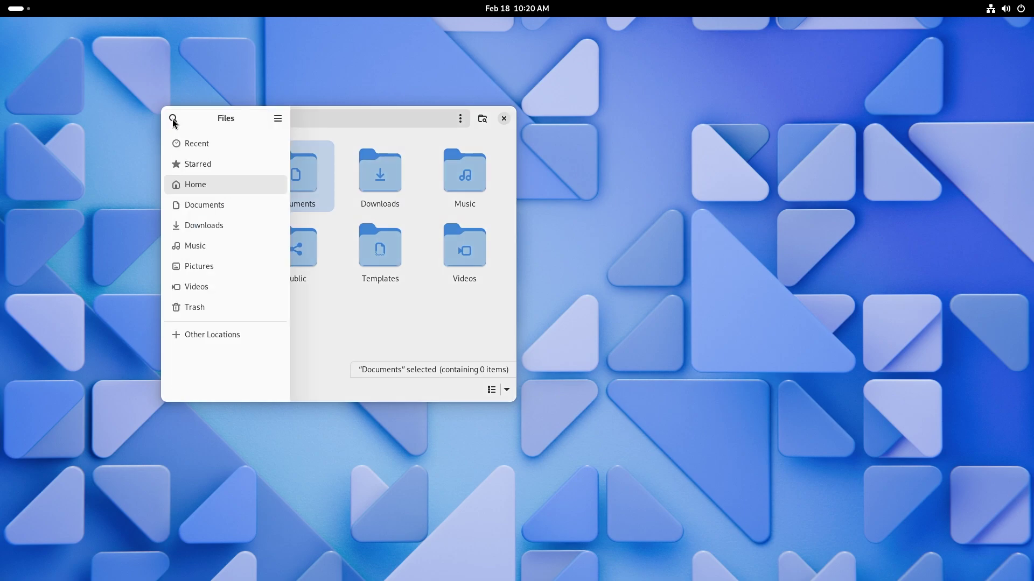
click(275, 122)
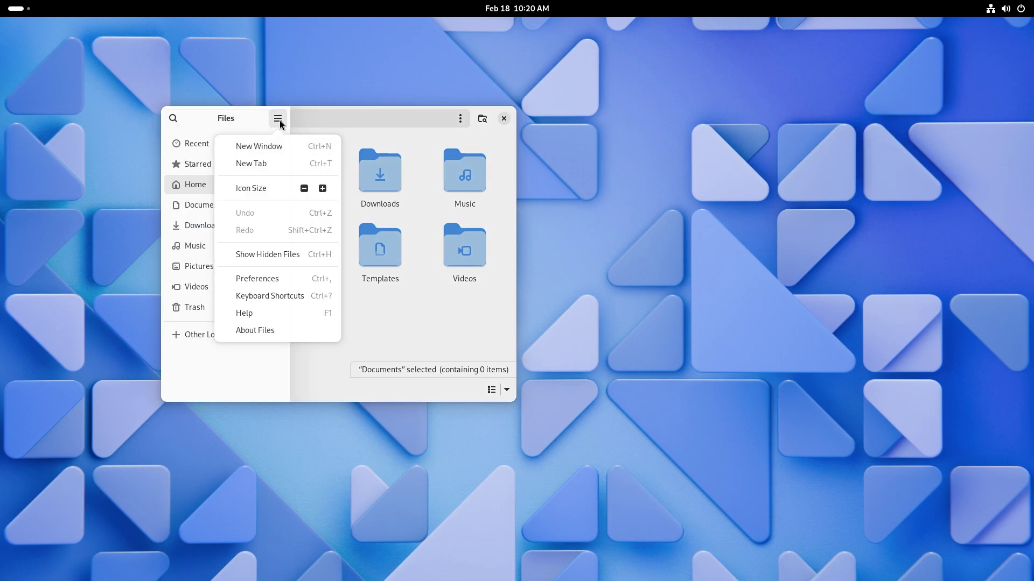
click(277, 119)
click(278, 117)
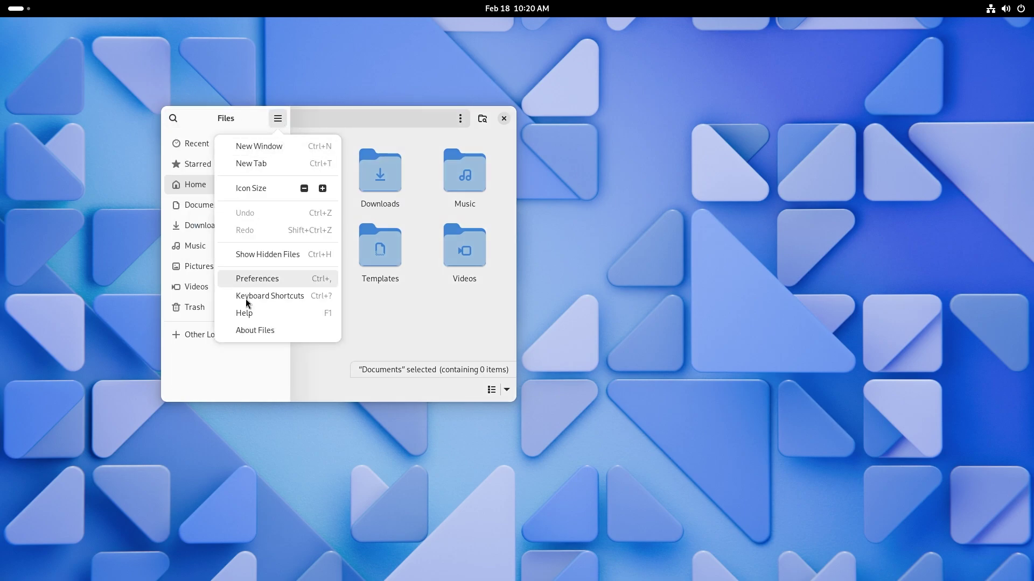
click(264, 331)
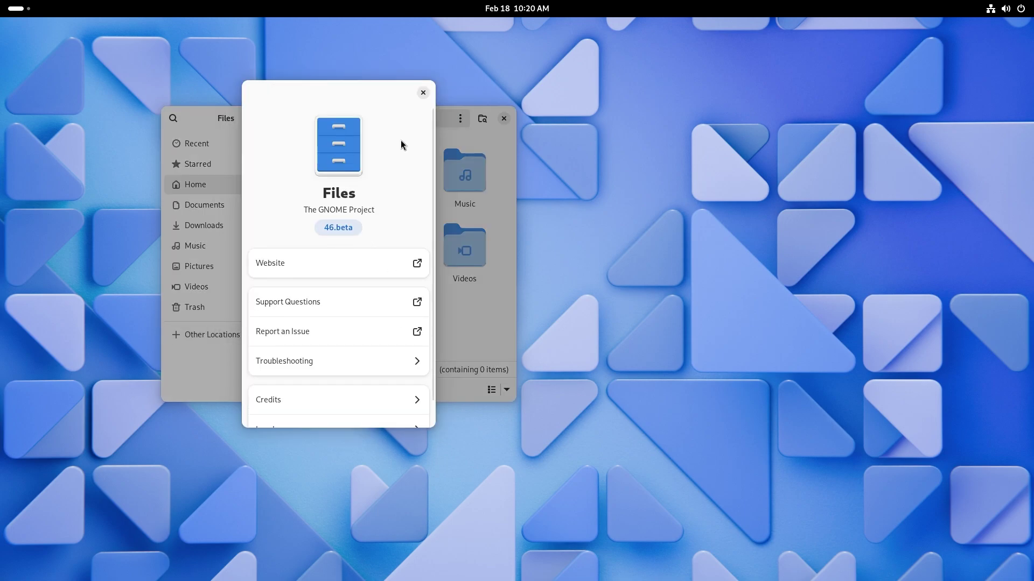
click(423, 93)
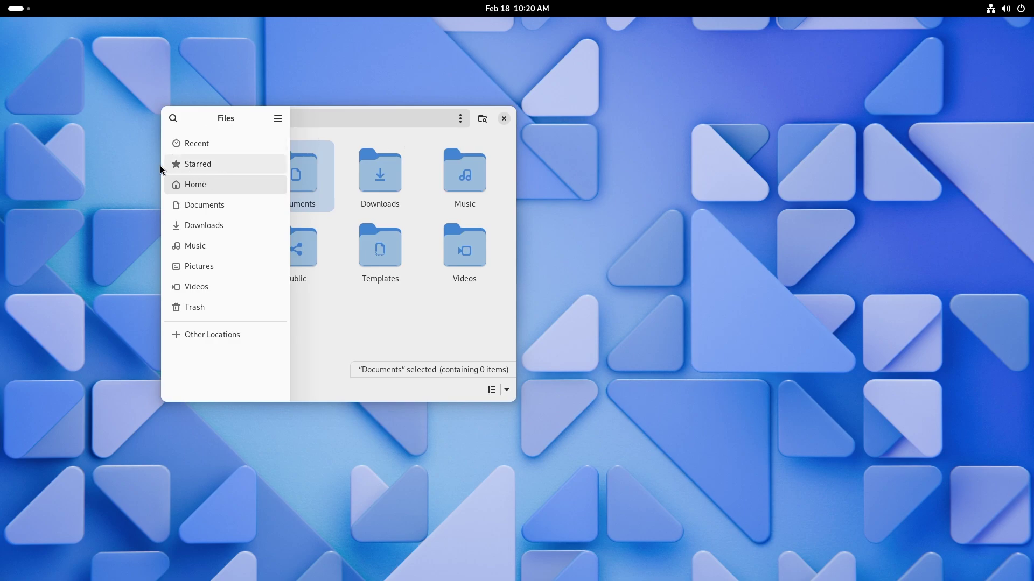
drag(163, 167, 81, 166)
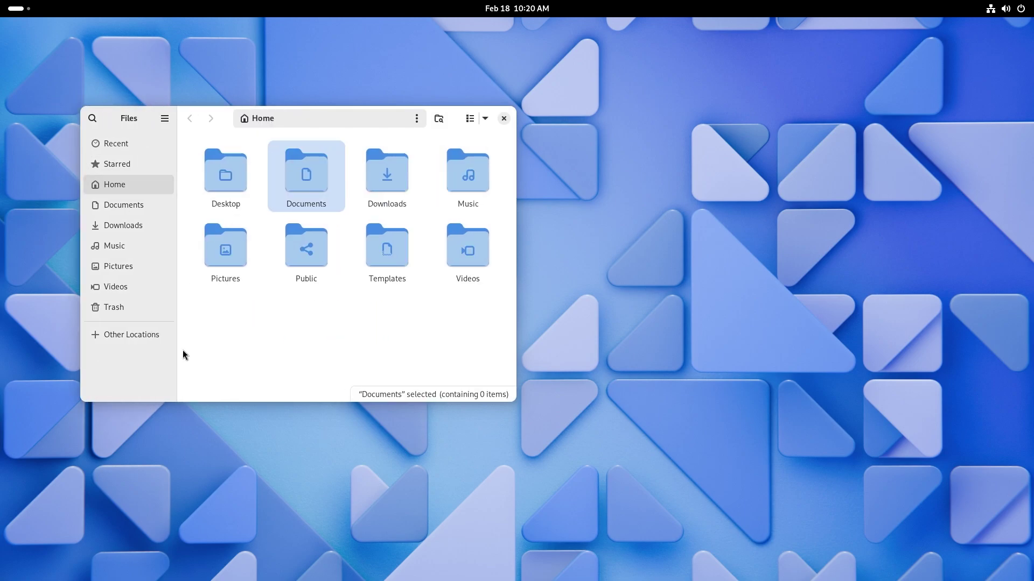
click(508, 118)
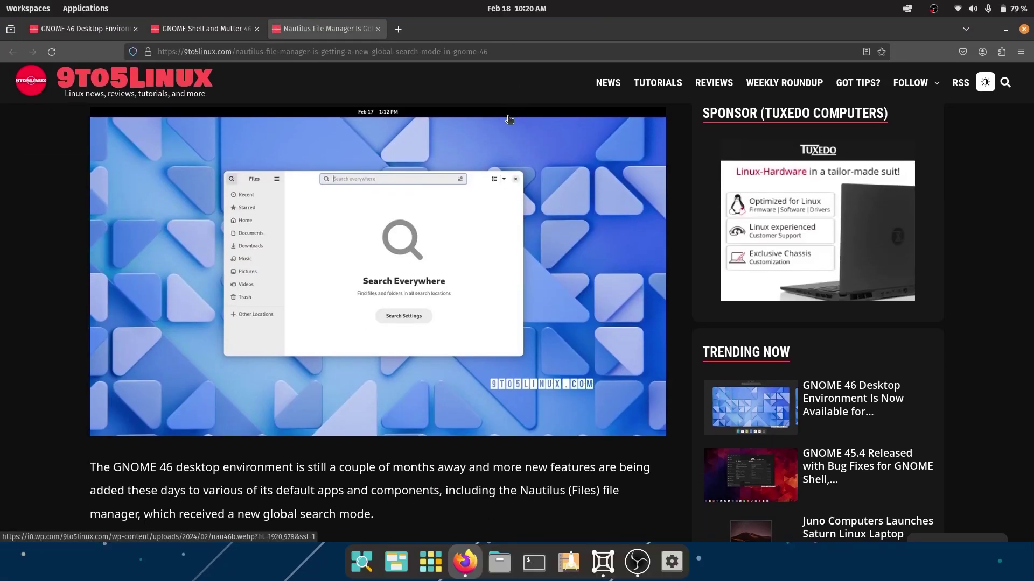
Go back to the GNOME 46 beta article and highlight its Bluetooth properties dialog sentence.
key(ctrl+Tab)
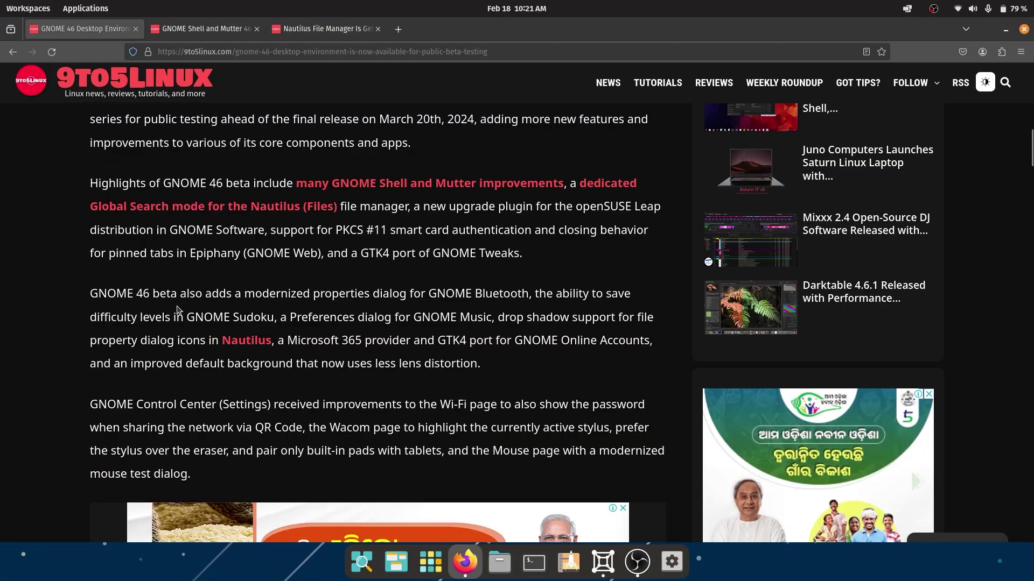
drag(251, 295, 530, 294)
click(578, 297)
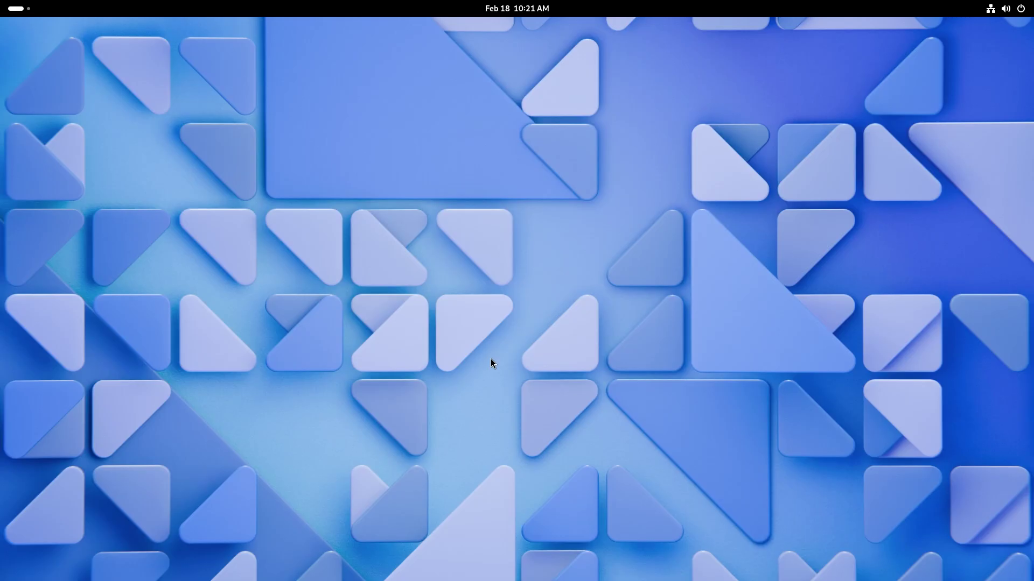
Open Sound settings from the quick settings volume menu, then view the Bluetooth page reporting No Bluetooth Found.
click(1008, 9)
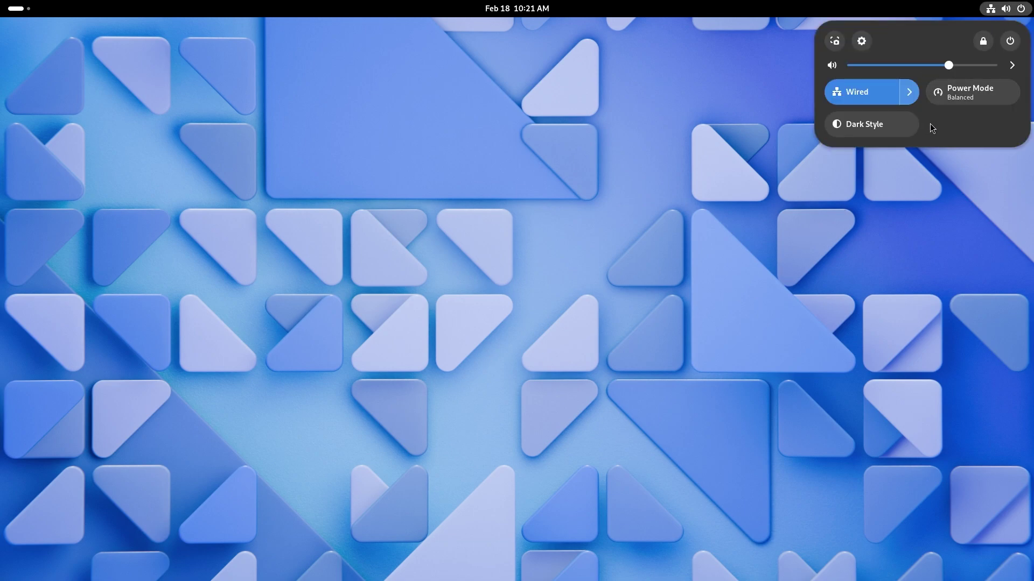
click(1012, 66)
click(915, 176)
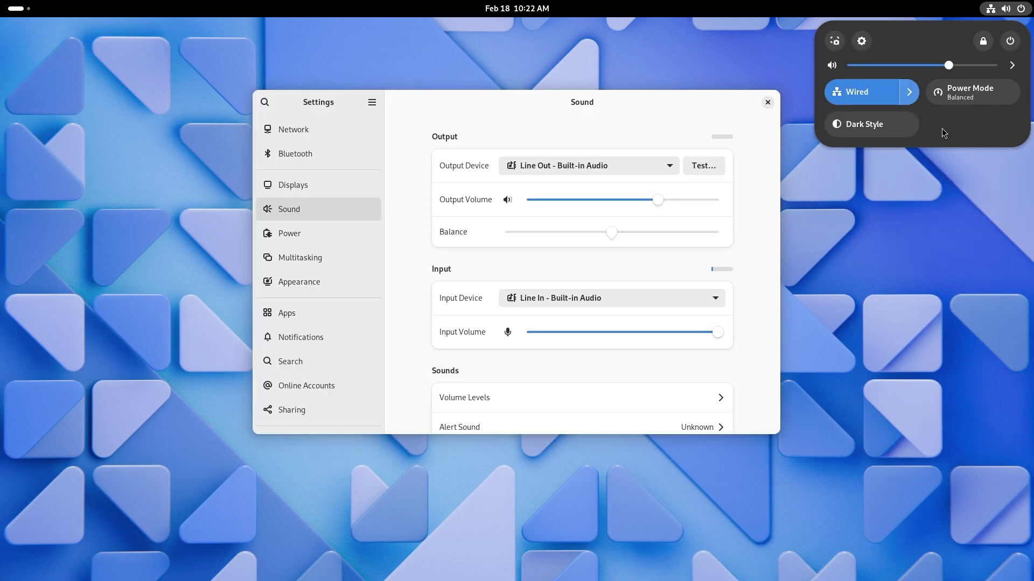
click(294, 157)
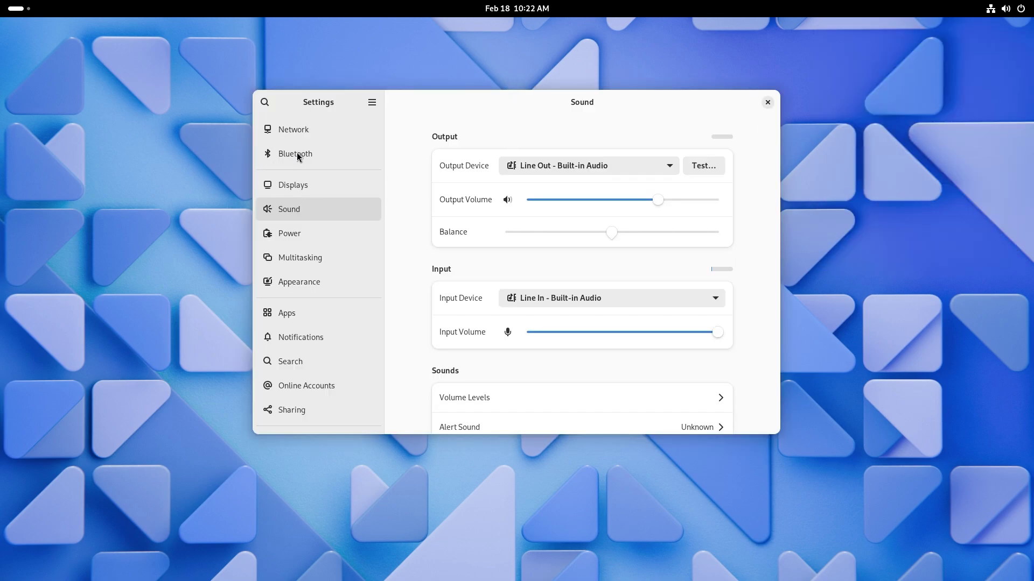
click(296, 153)
click(1010, 10)
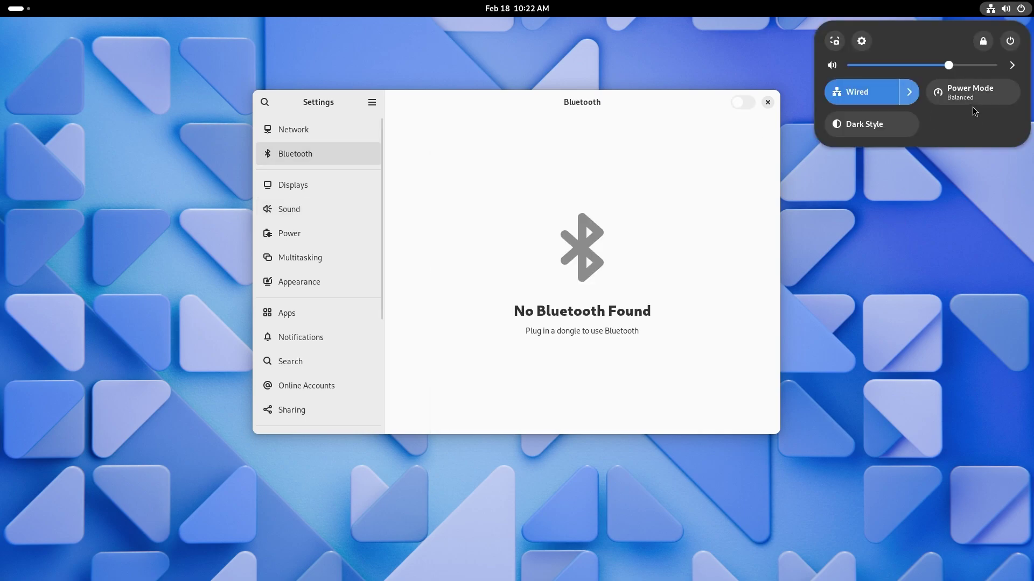
click(657, 252)
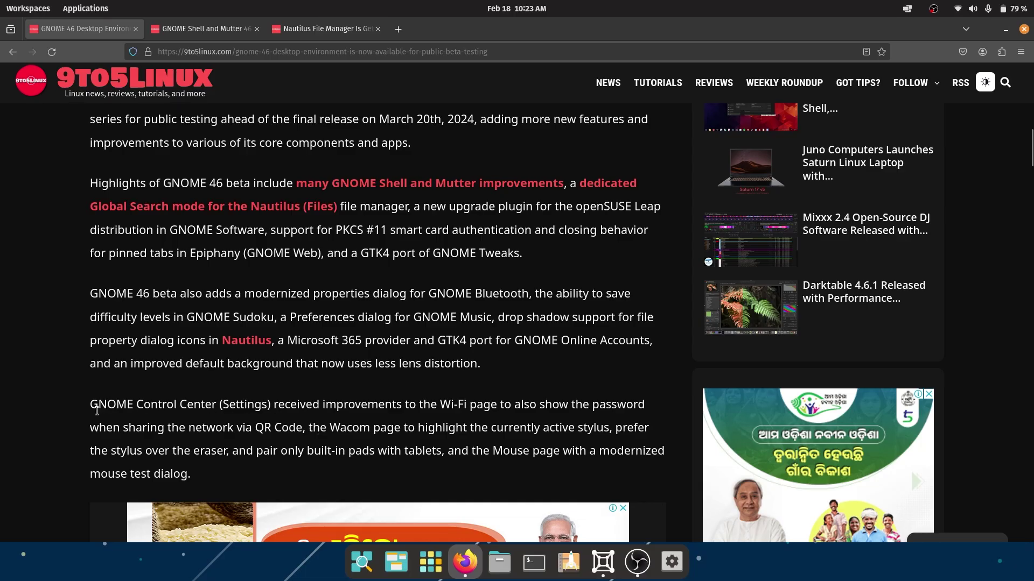
Highlight the Wi-Fi page, QR Code sharing, and stylus and eraser phrases in the Control Center paragraph.
drag(440, 410, 537, 412)
click(538, 413)
drag(121, 427, 303, 430)
click(302, 429)
drag(129, 451, 386, 454)
click(386, 454)
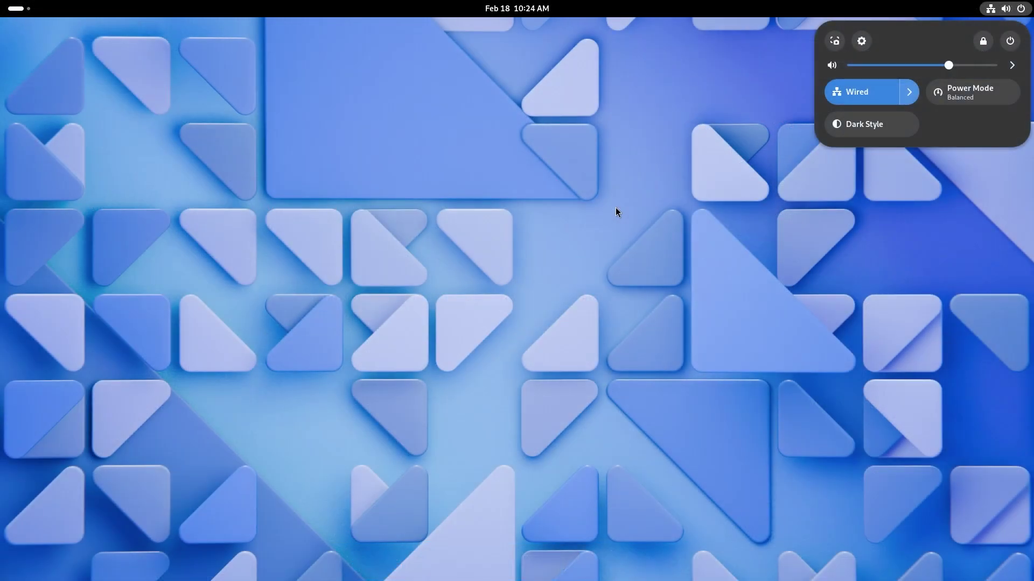
Open Settings and view Network, Bluetooth and Displays, checking refresh rates but keeping 75.00 Hz.
click(860, 45)
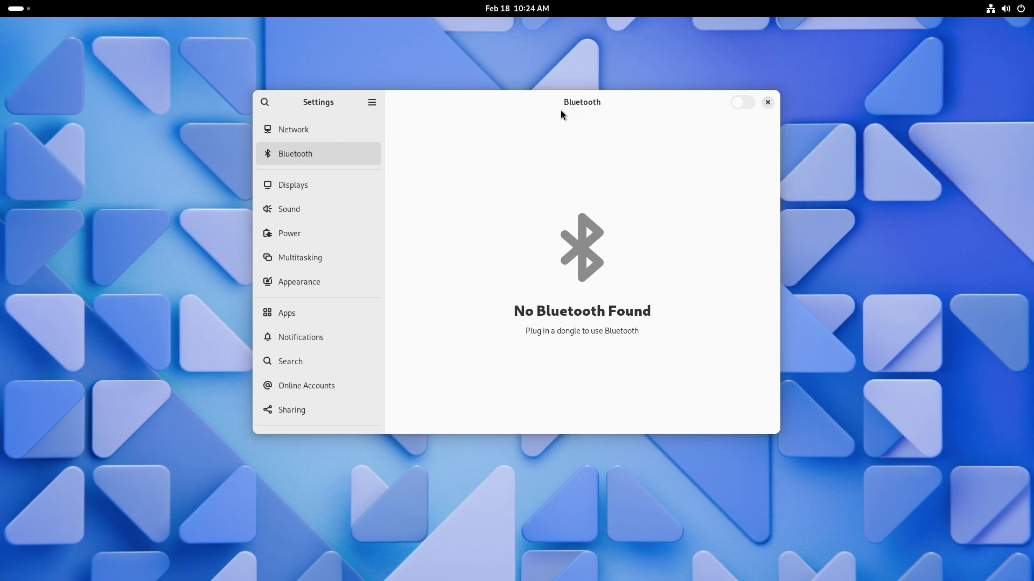
click(287, 130)
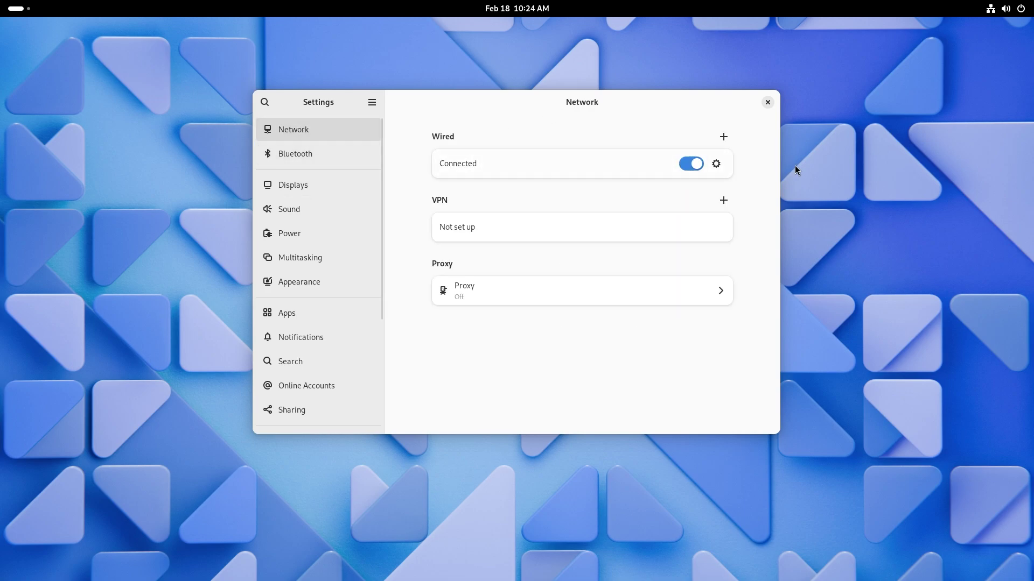
click(345, 161)
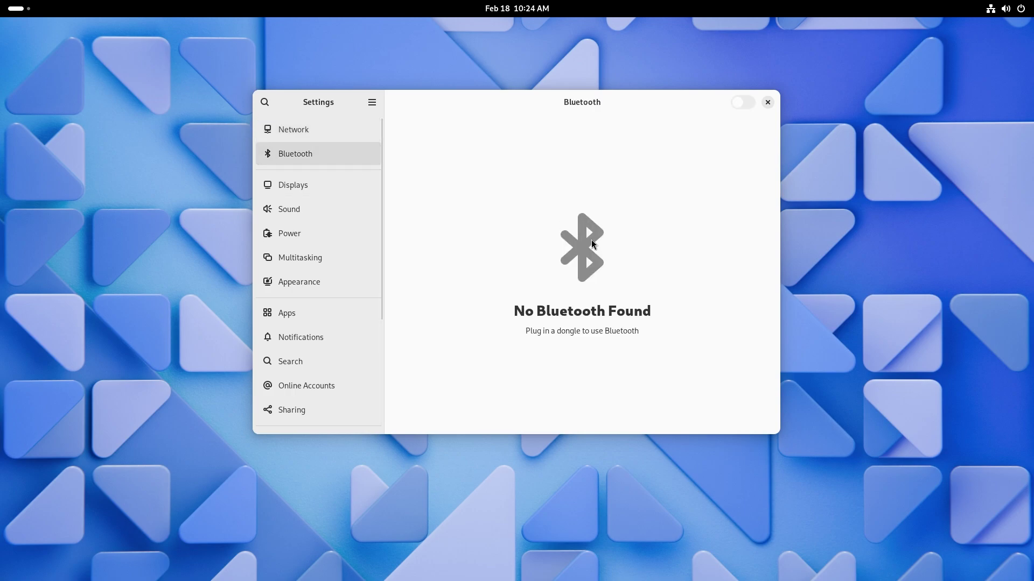
click(297, 188)
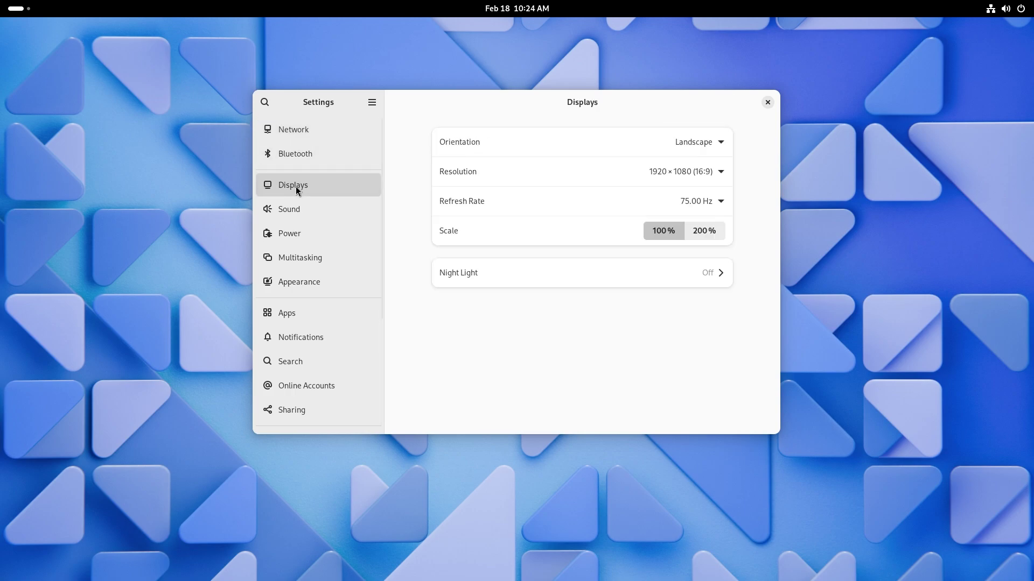
click(720, 202)
click(649, 351)
Look over the Sound page, then check Power's Screen Blank options, leaving it at 5 minutes.
click(296, 211)
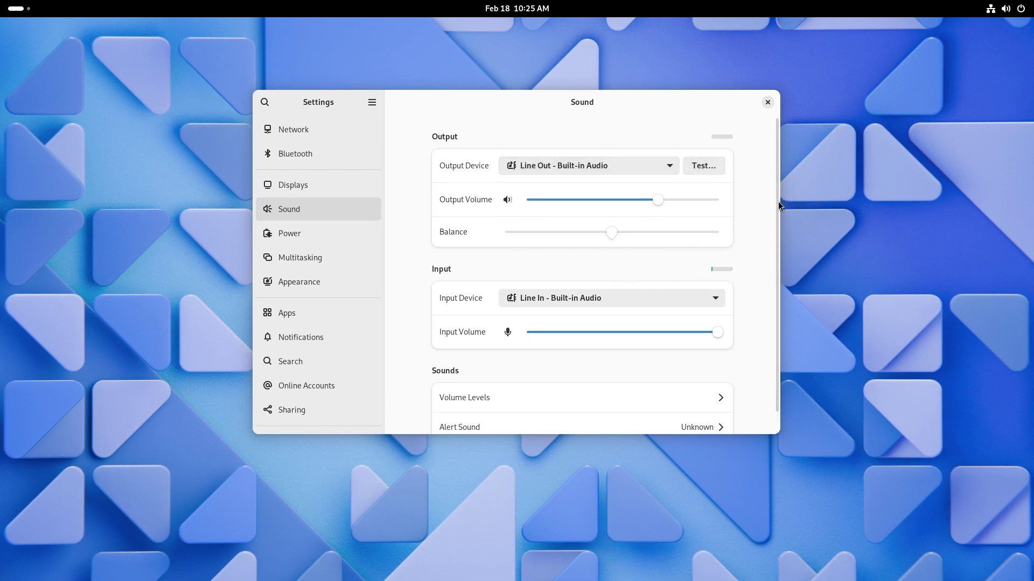
drag(777, 201, 783, 224)
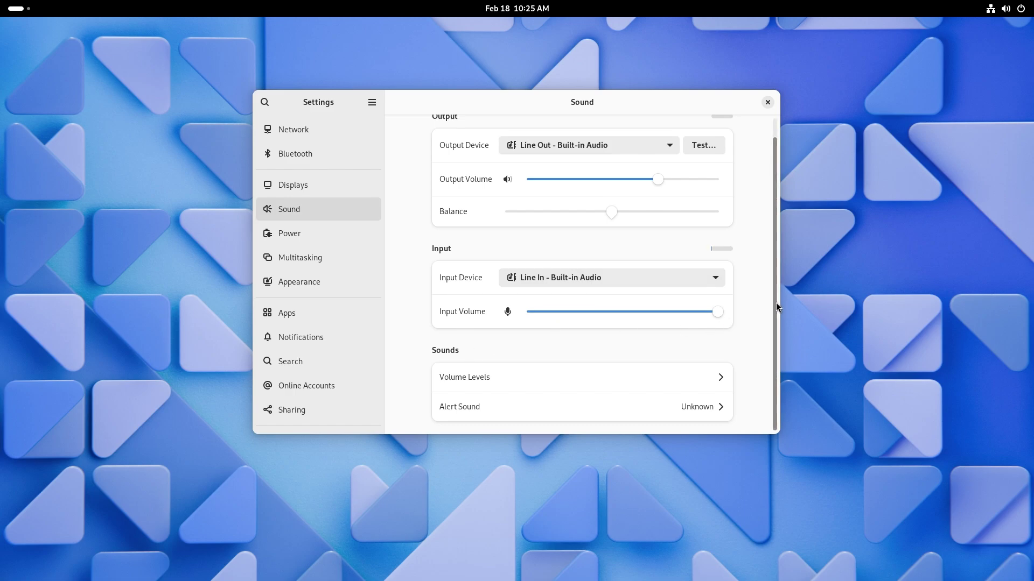
click(289, 237)
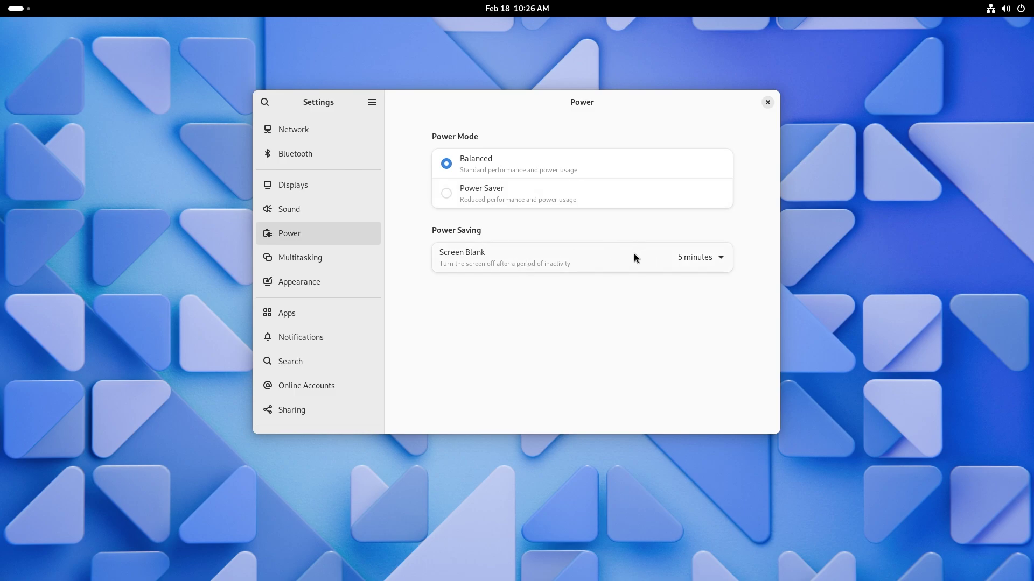
click(700, 257)
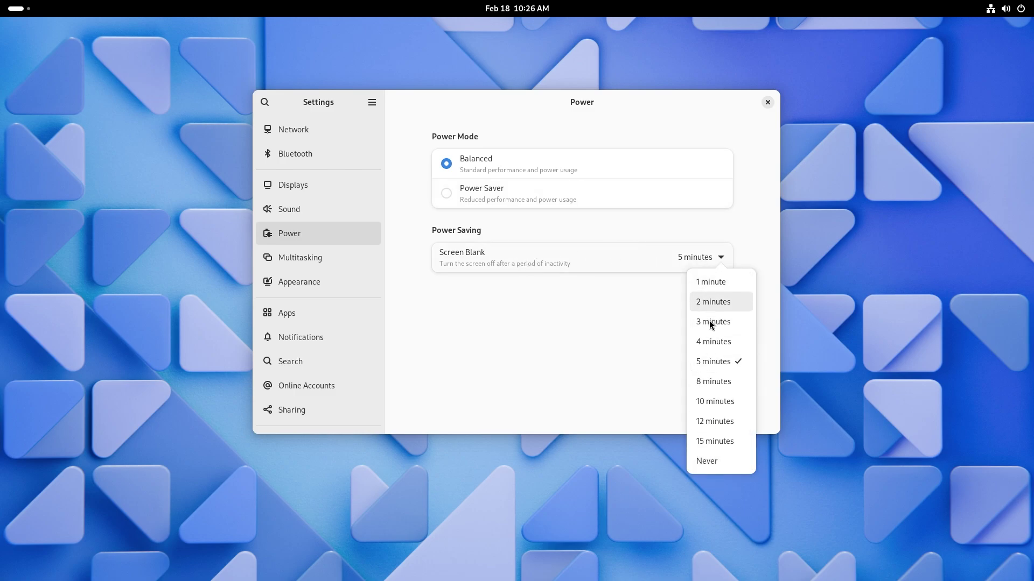
click(558, 345)
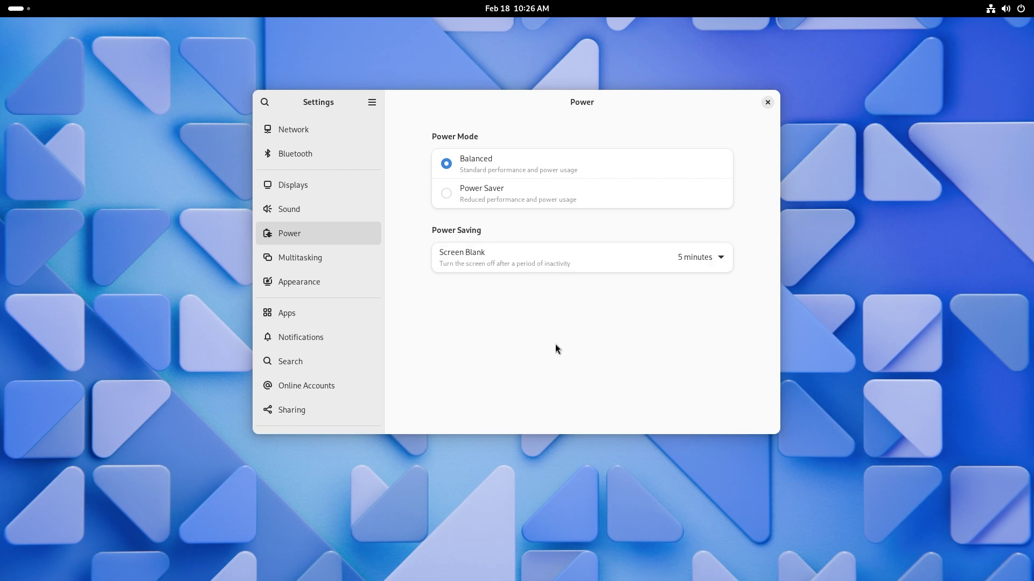
On the Multitasking page, tile and restore the Settings window, and turn off the Hot Corner.
click(282, 263)
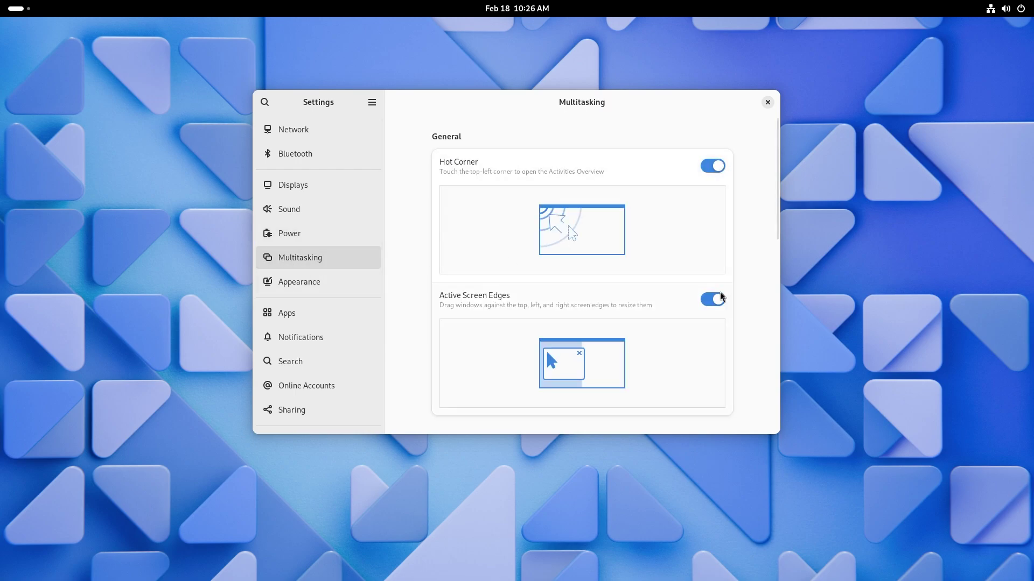
drag(563, 109, 2, 206)
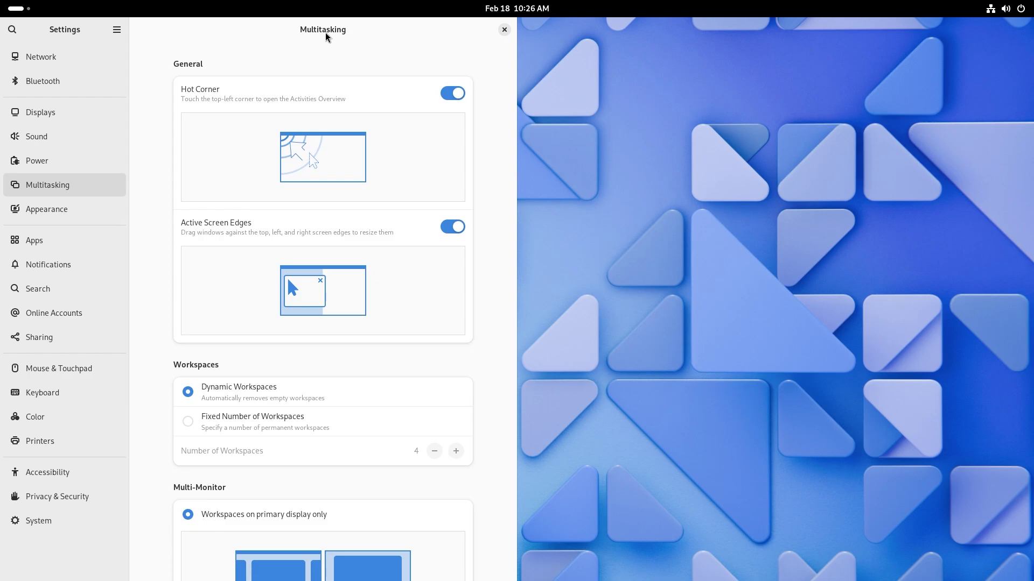
drag(346, 45, 715, 135)
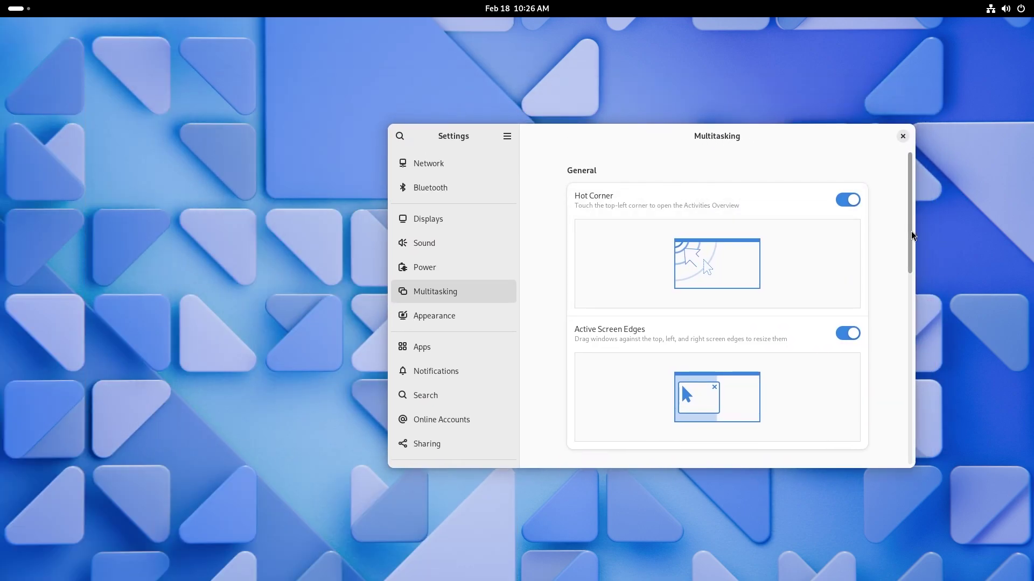
click(846, 202)
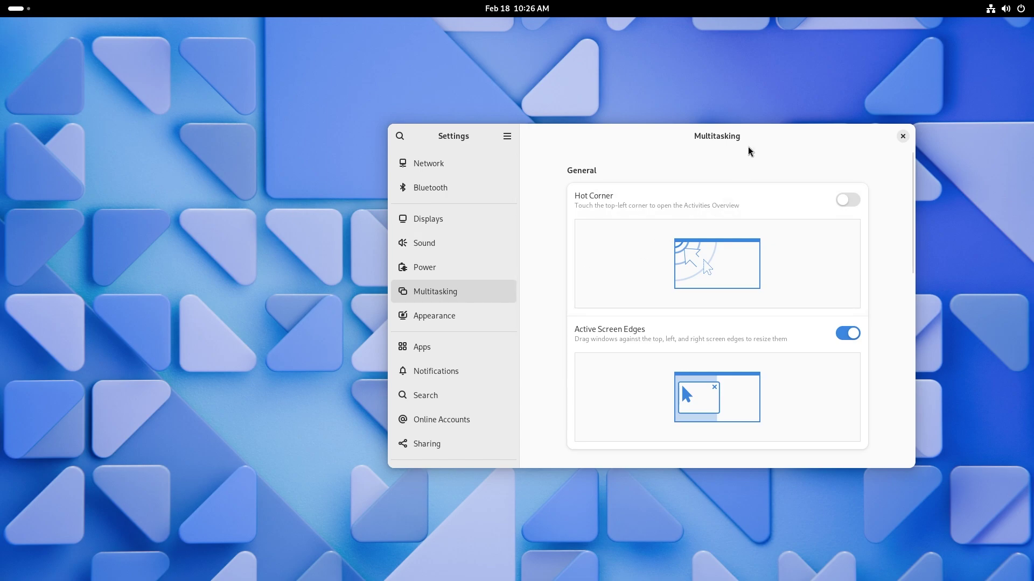
Scroll through the workspace and app-switching options on the Multitasking page.
scroll(683, 323, down, 5)
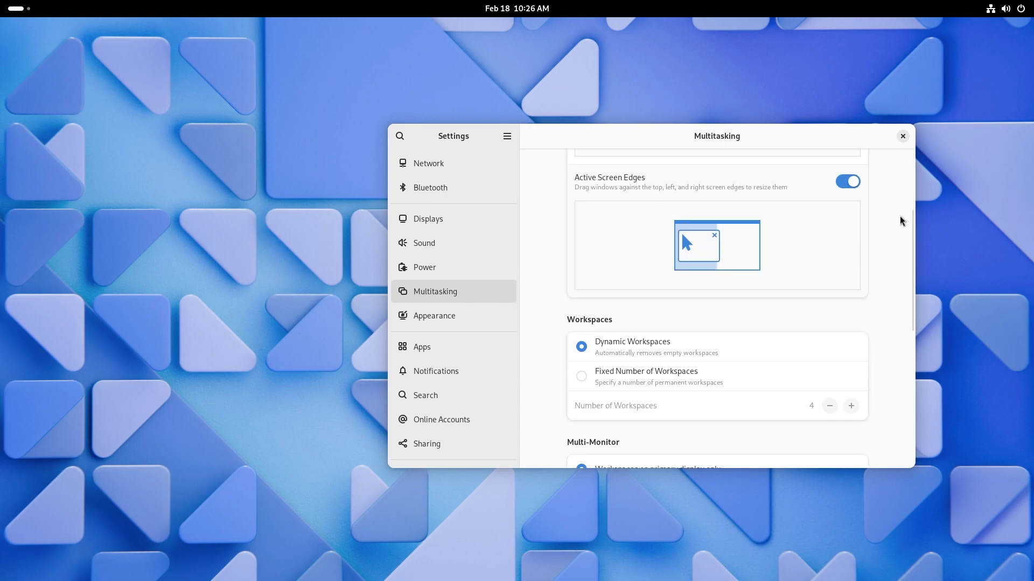
scroll(903, 221, down, 1)
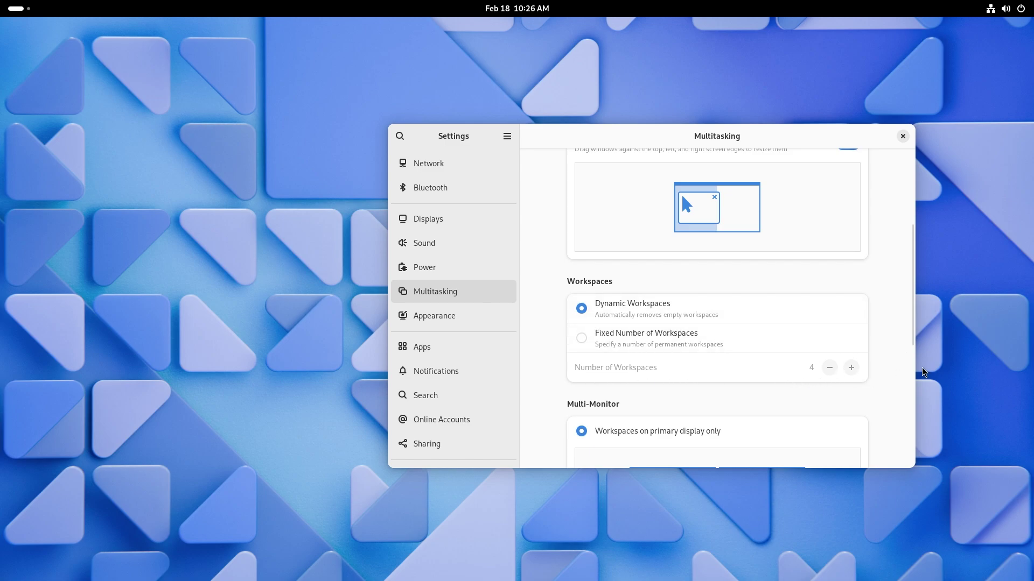
scroll(914, 350, down, 2)
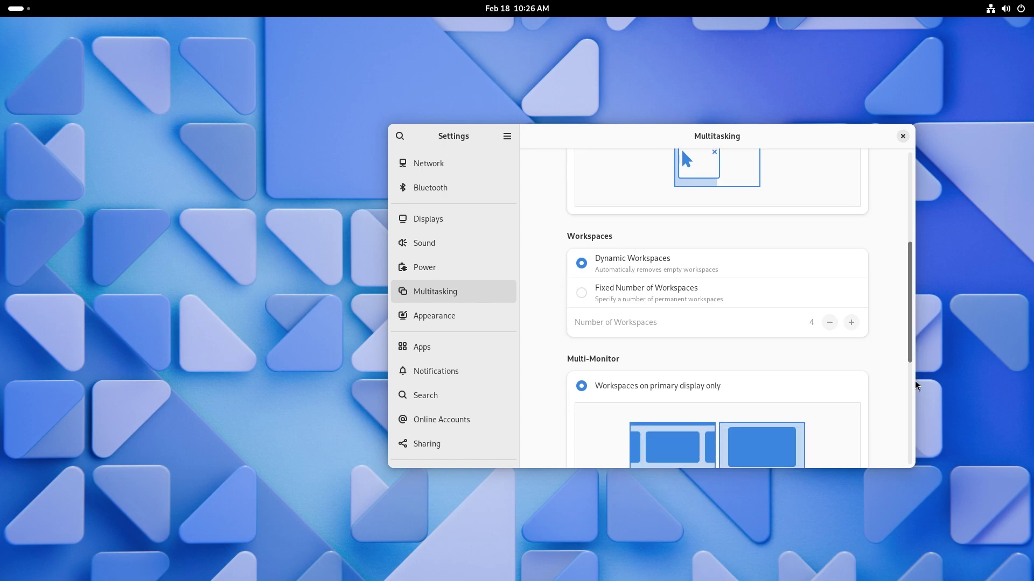
scroll(913, 425, down, 6)
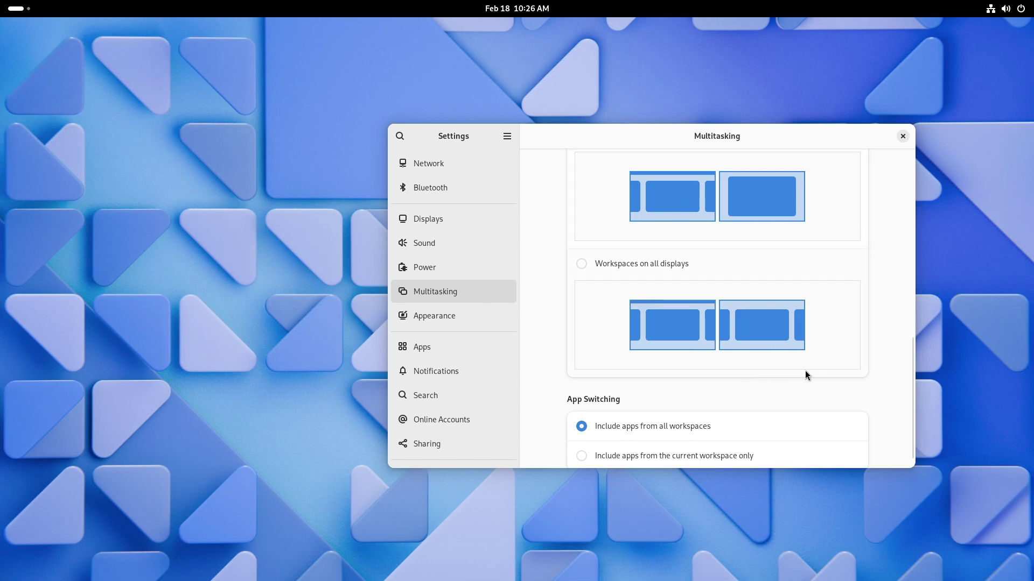
scroll(880, 406, down, 1)
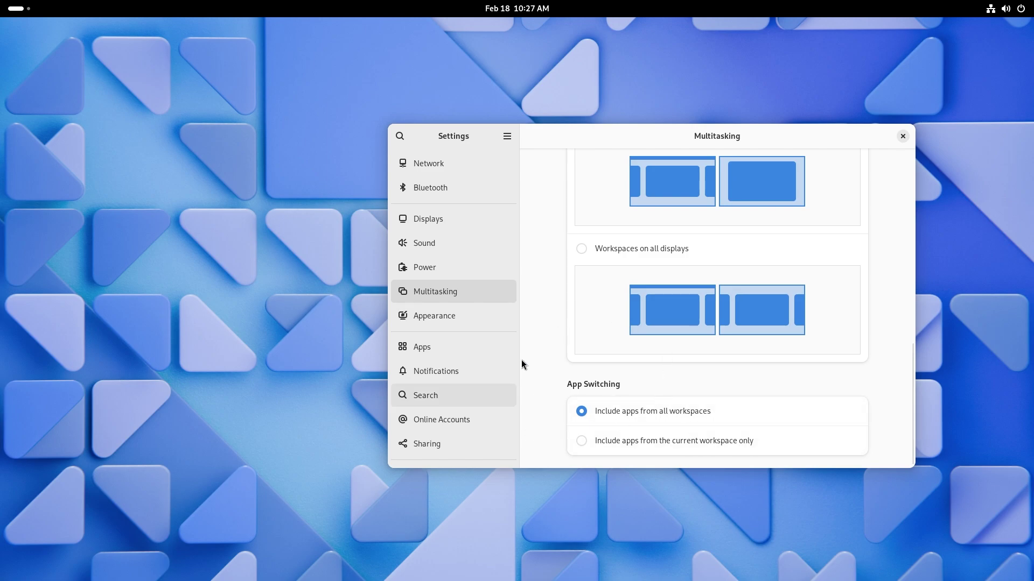
scroll(431, 420, down, 5)
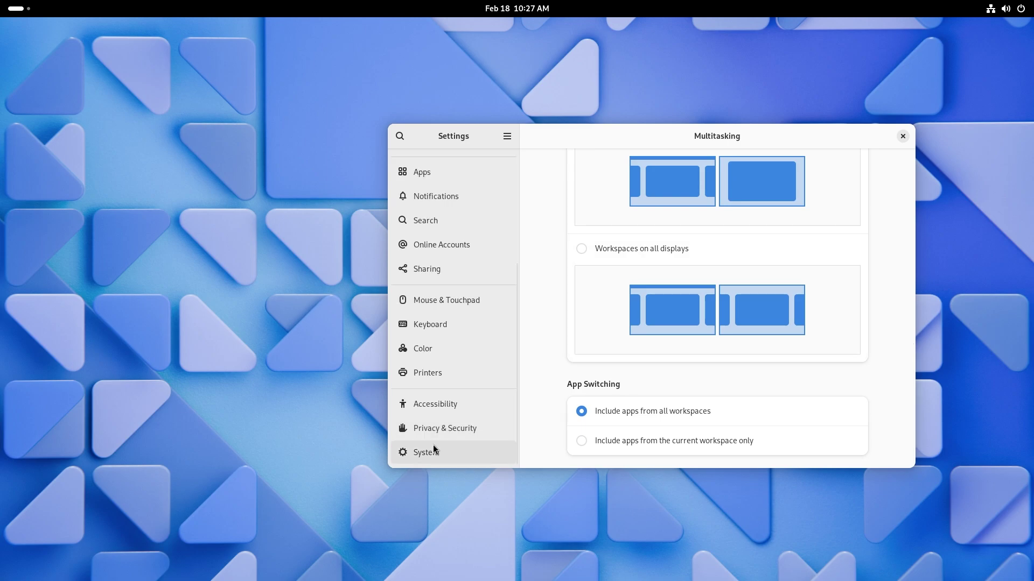
Browse the Settings sidebar past Search and Network, ending on the Privacy & Security page.
click(426, 435)
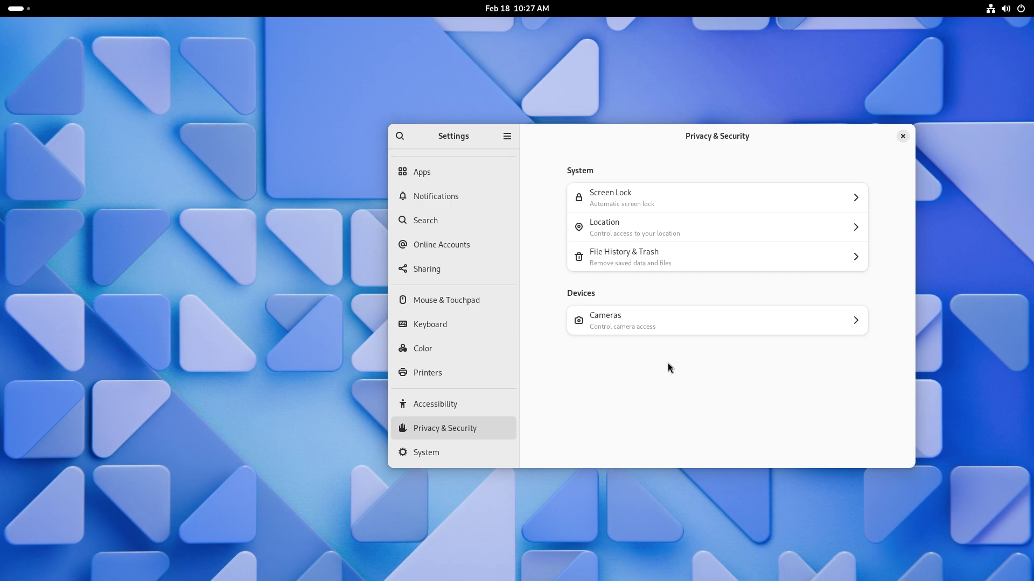
click(435, 216)
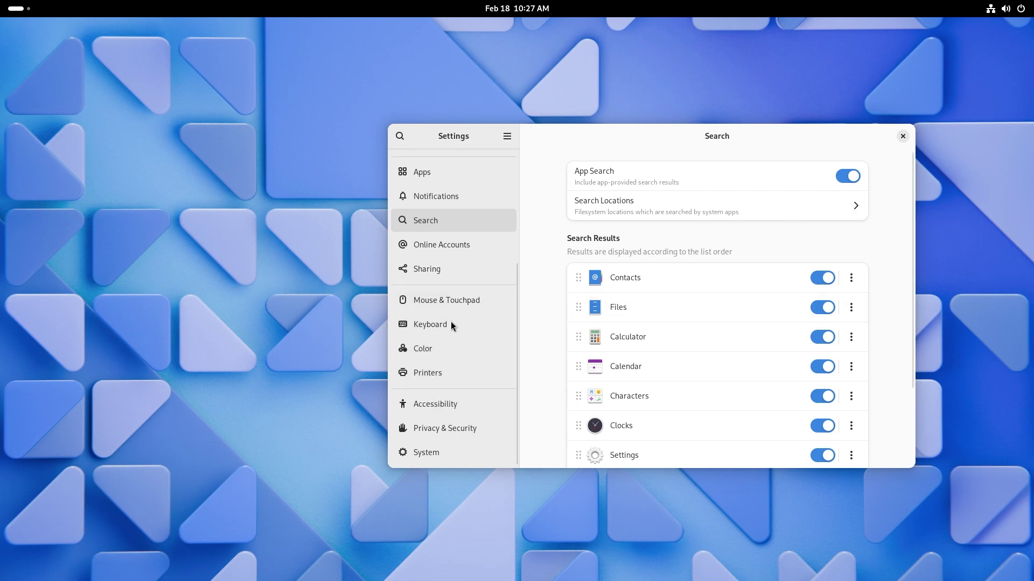
scroll(444, 292, up, 3)
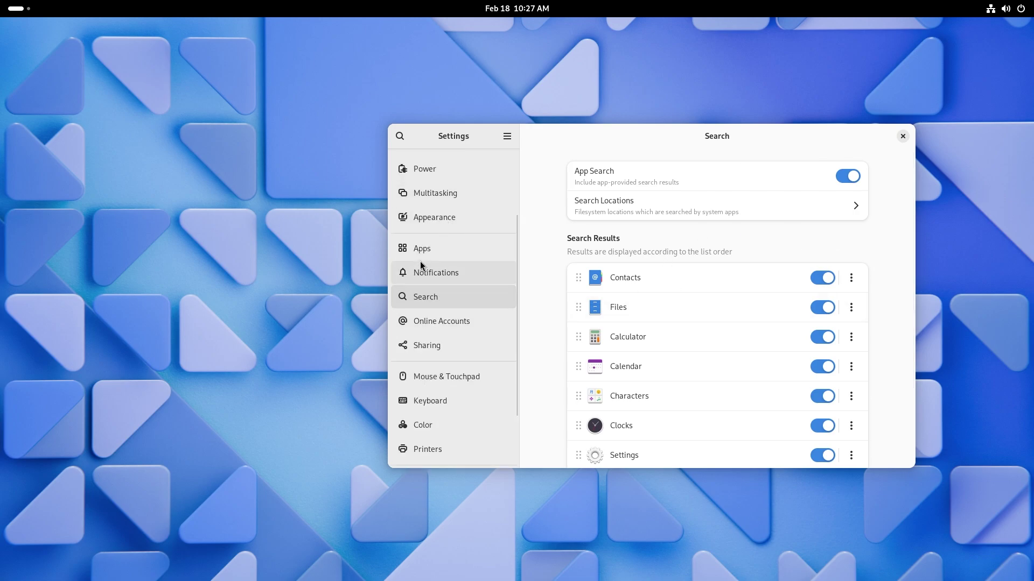
scroll(435, 404, down, 3)
key(Home)
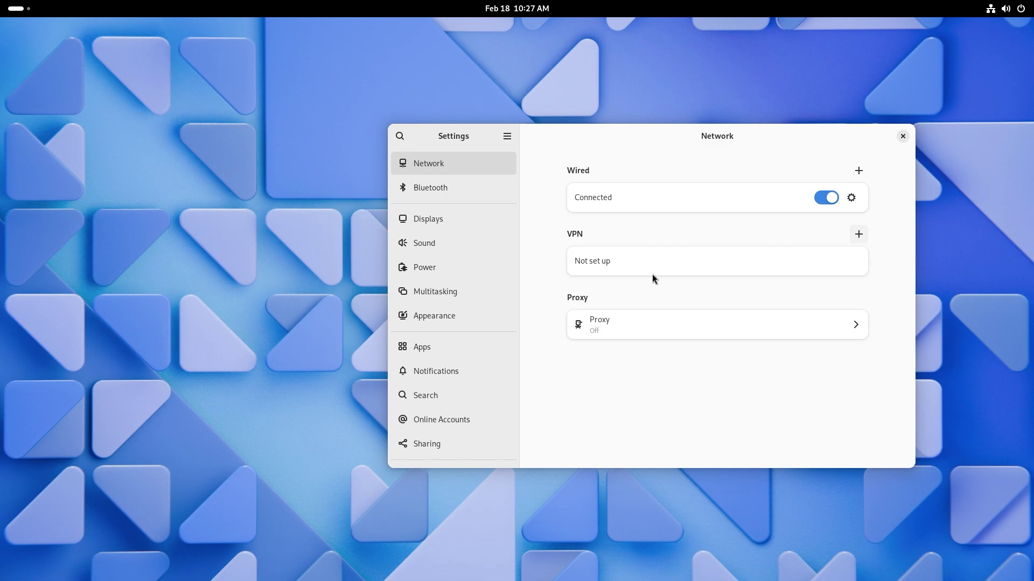
scroll(505, 285, down, 5)
click(445, 428)
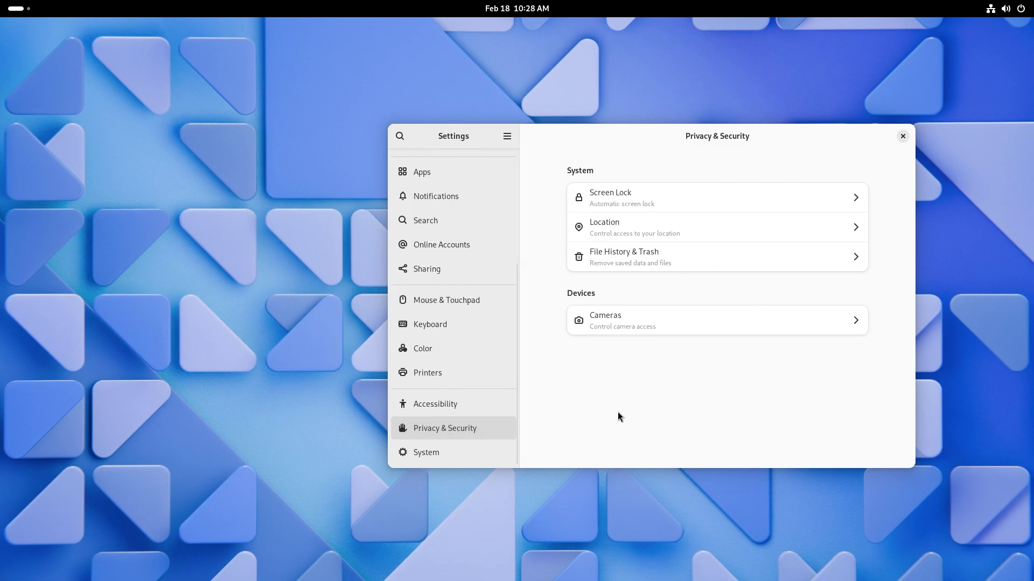
Check the Screen Lock and Location pages, then open File History & Trash.
click(858, 197)
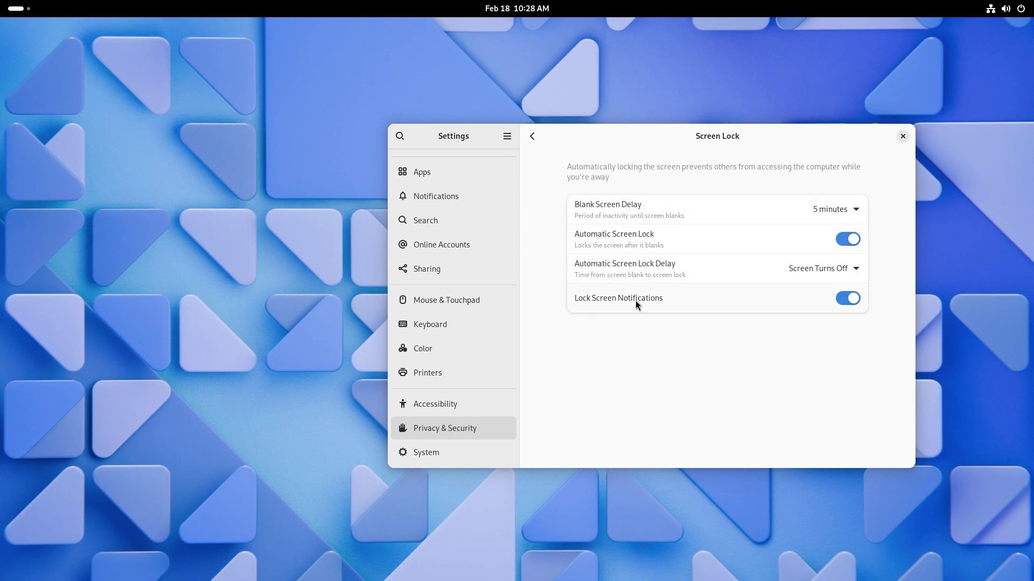
click(532, 136)
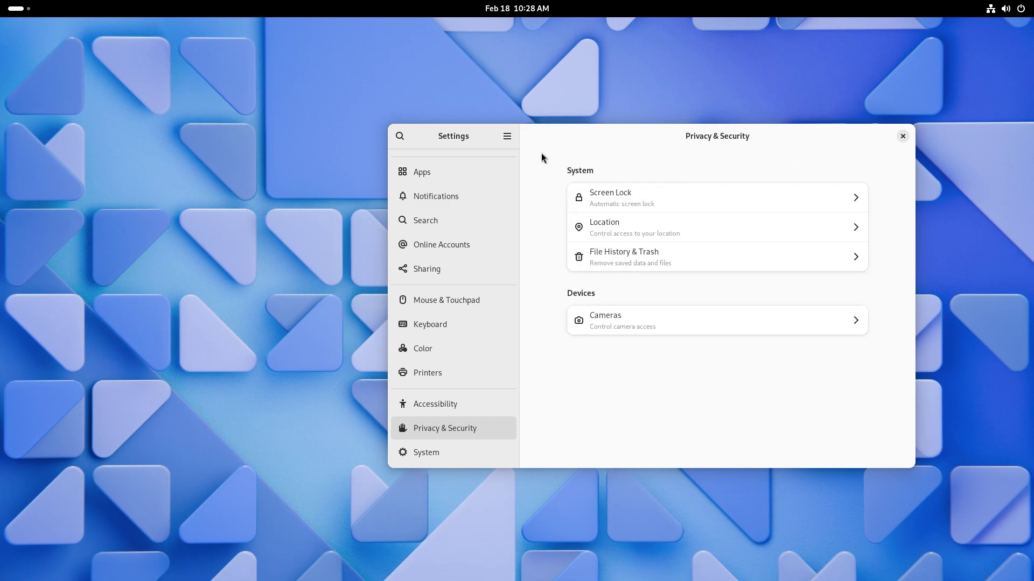
click(650, 229)
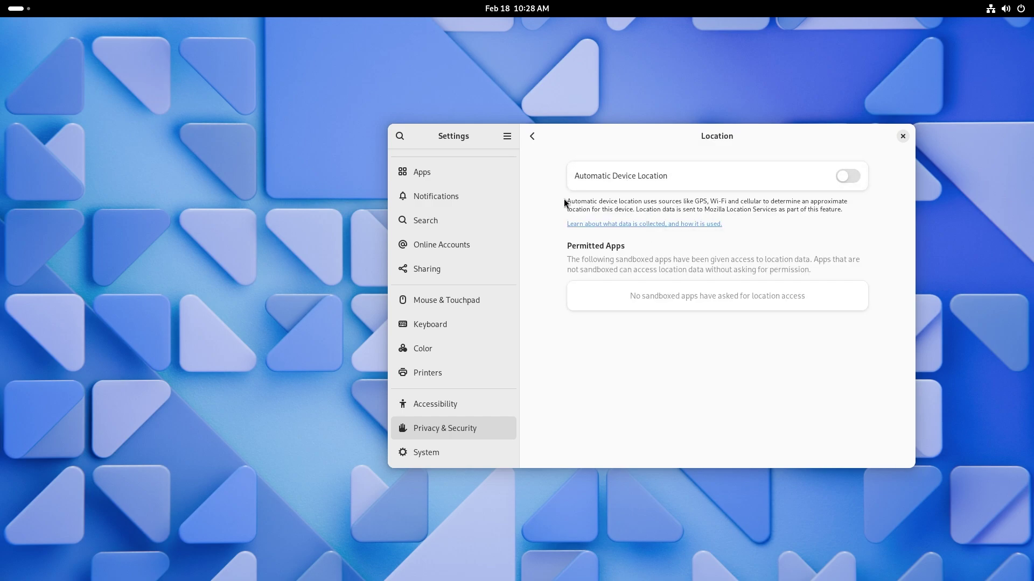
click(533, 144)
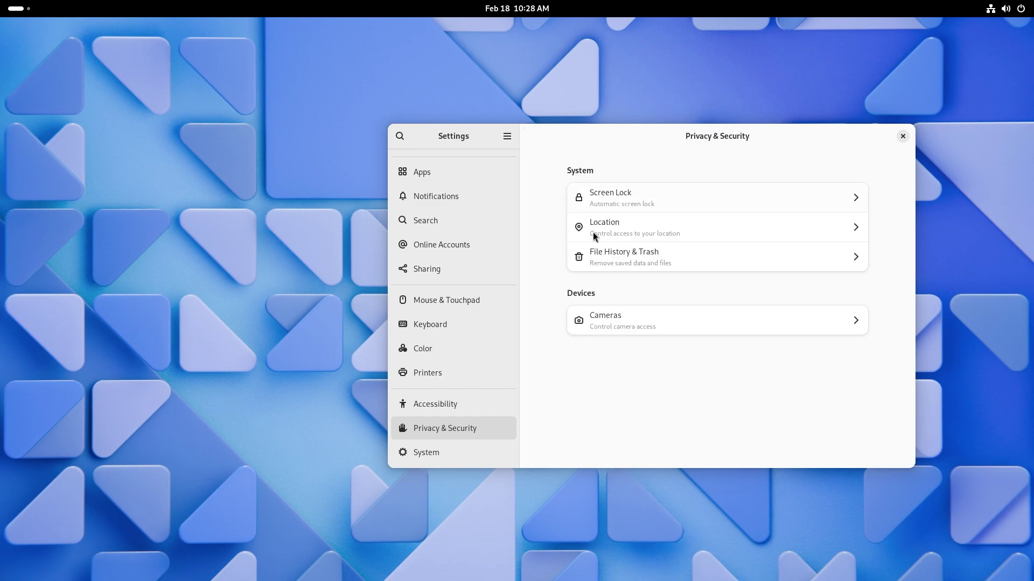
click(623, 261)
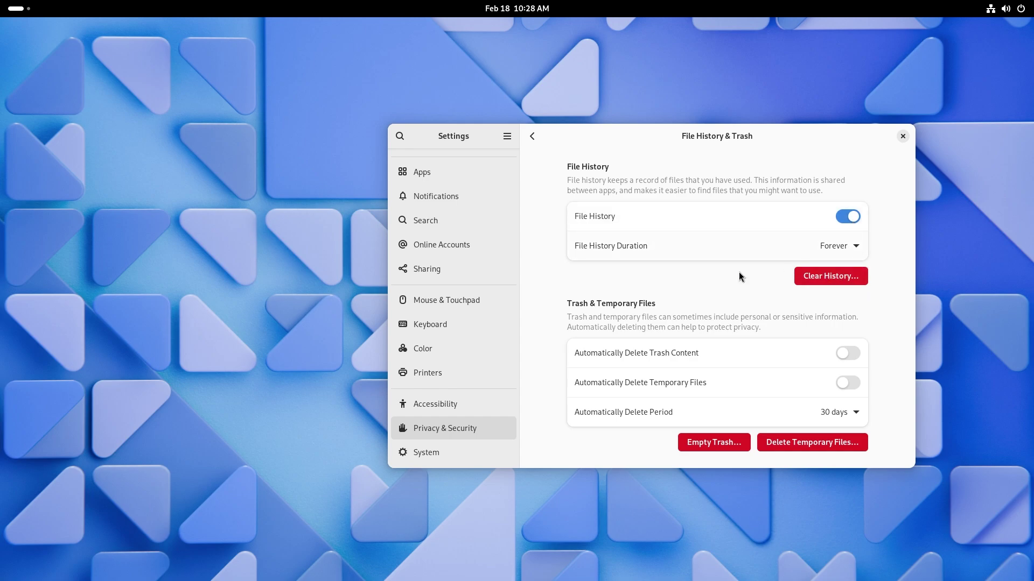
Review the File History Duration and Automatically Delete Period options, keeping Forever and 30 days.
click(847, 246)
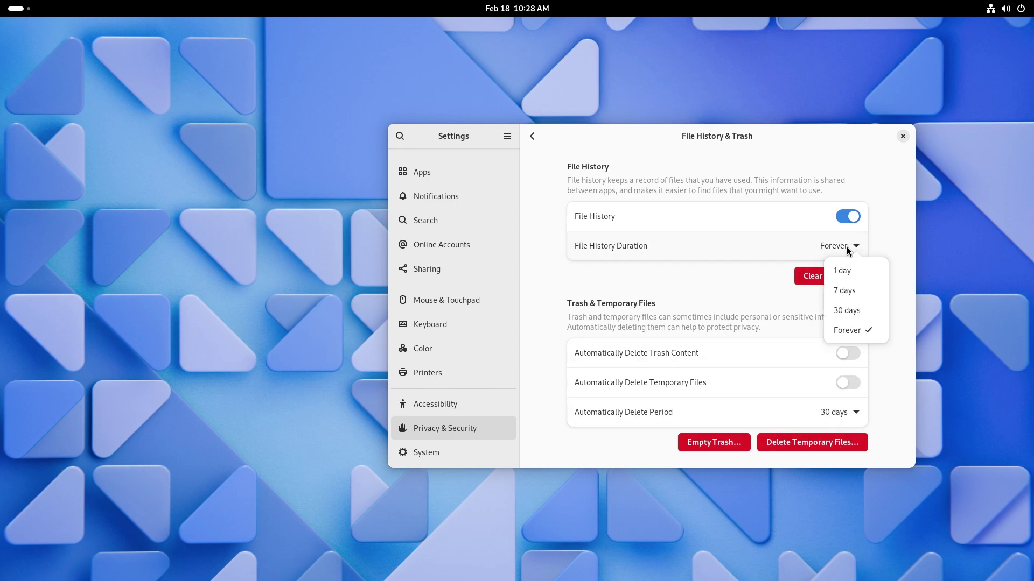
click(847, 248)
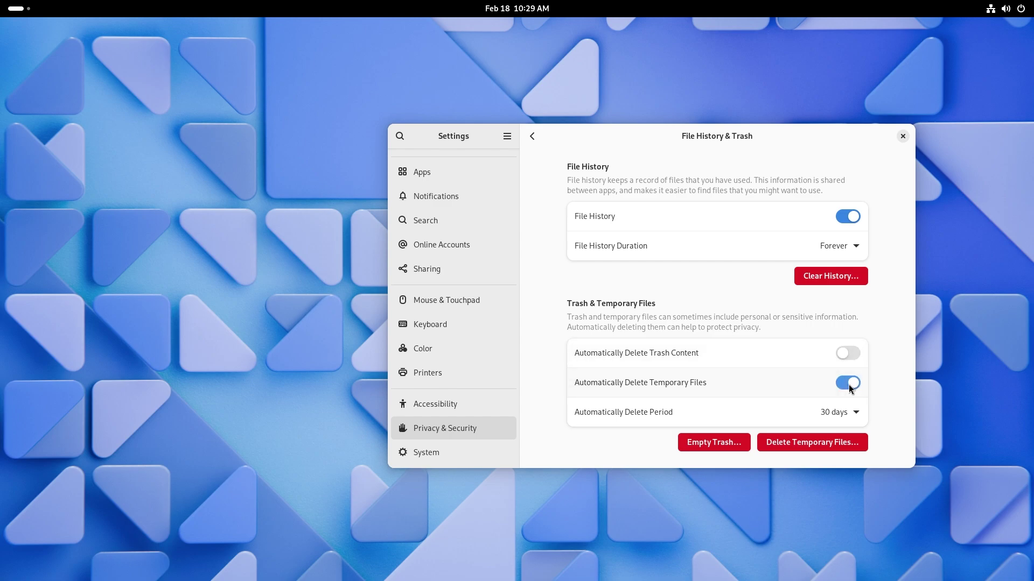
click(833, 414)
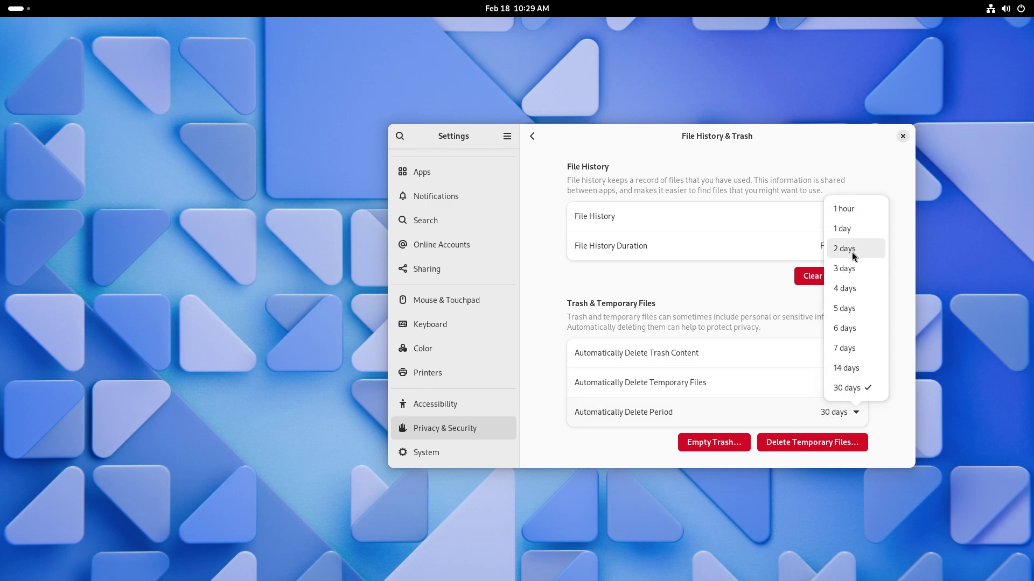
click(888, 432)
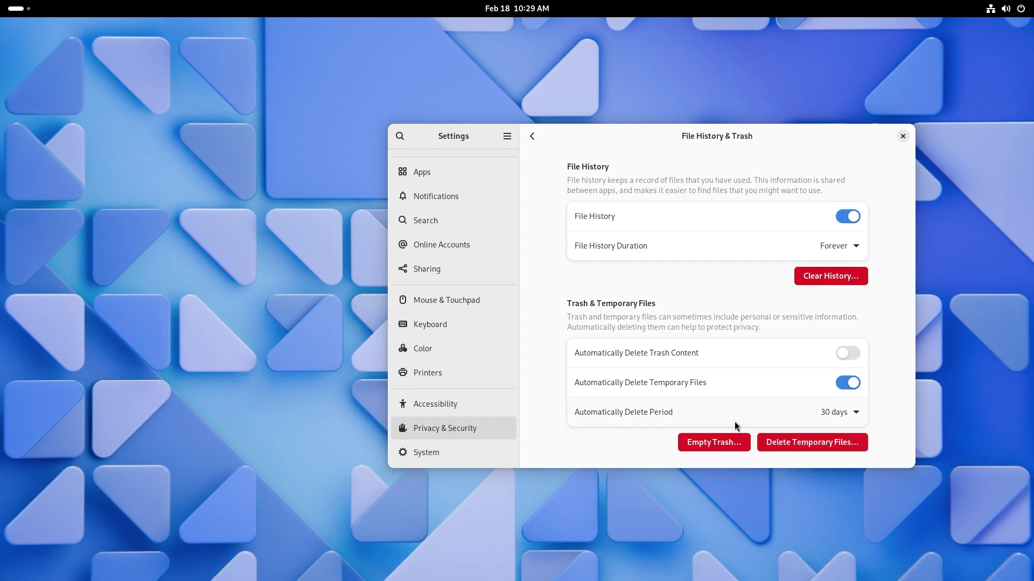
View the Cameras access settings from the Privacy & Security list and return to the list.
click(534, 137)
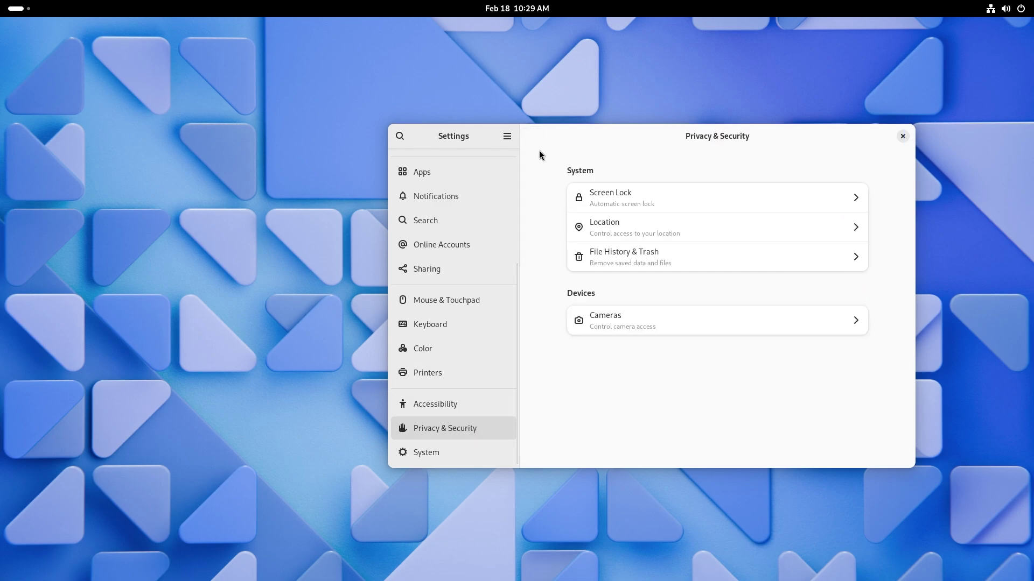
click(644, 327)
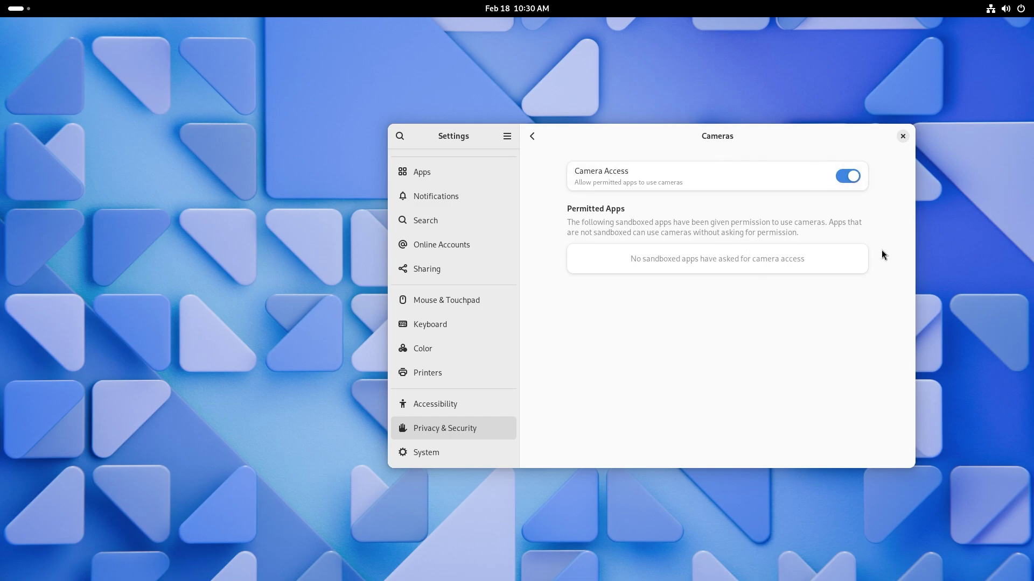
click(532, 137)
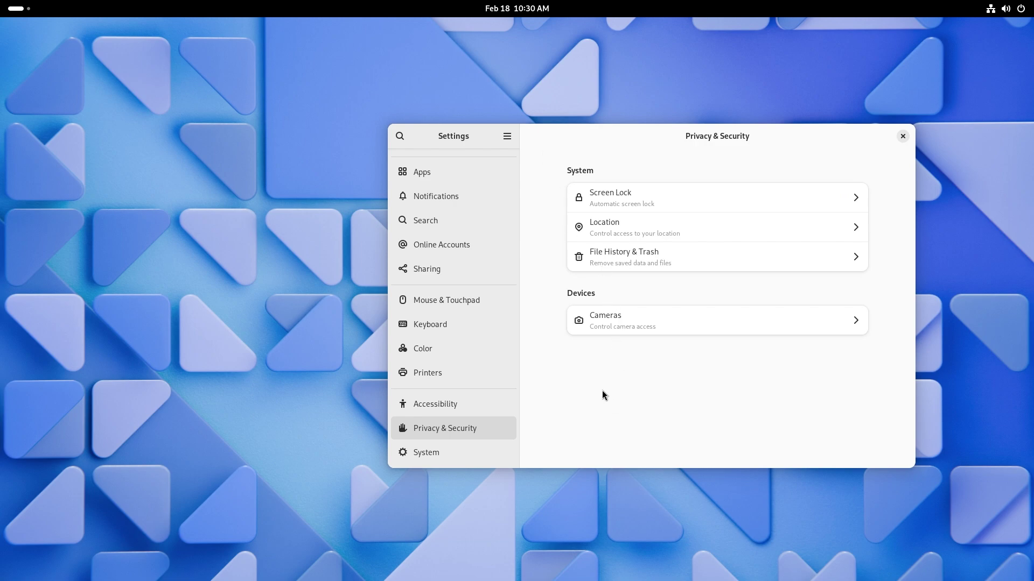
Launch Image Viewer by searching 'lou' and drag its window to the screen centre.
key(super)
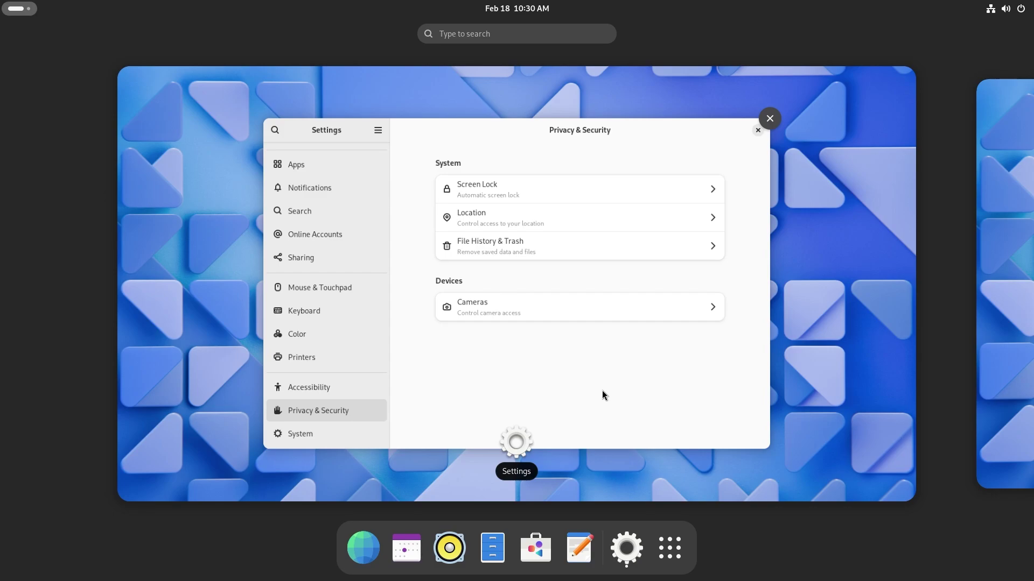
text(lou)
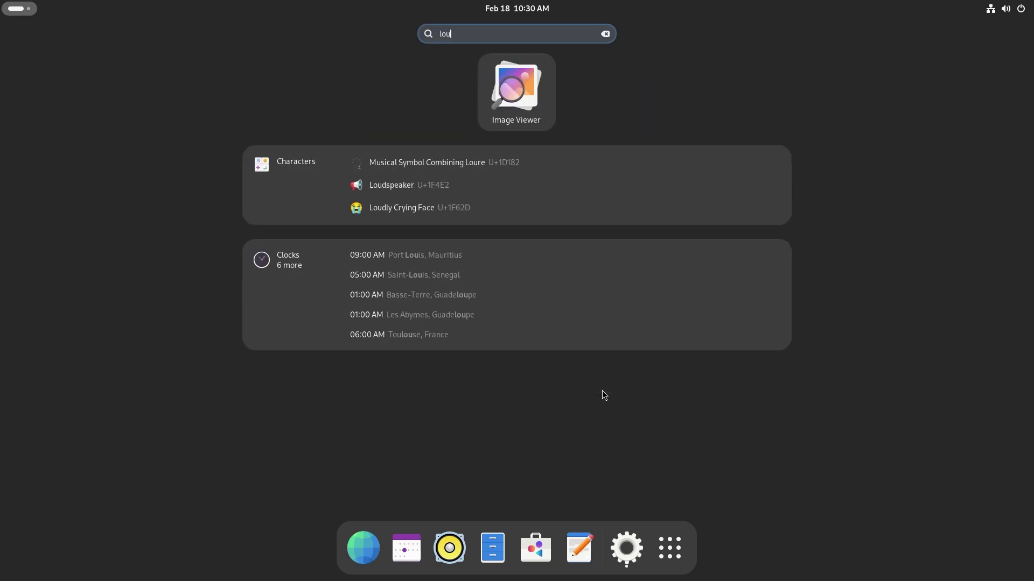
key(Return)
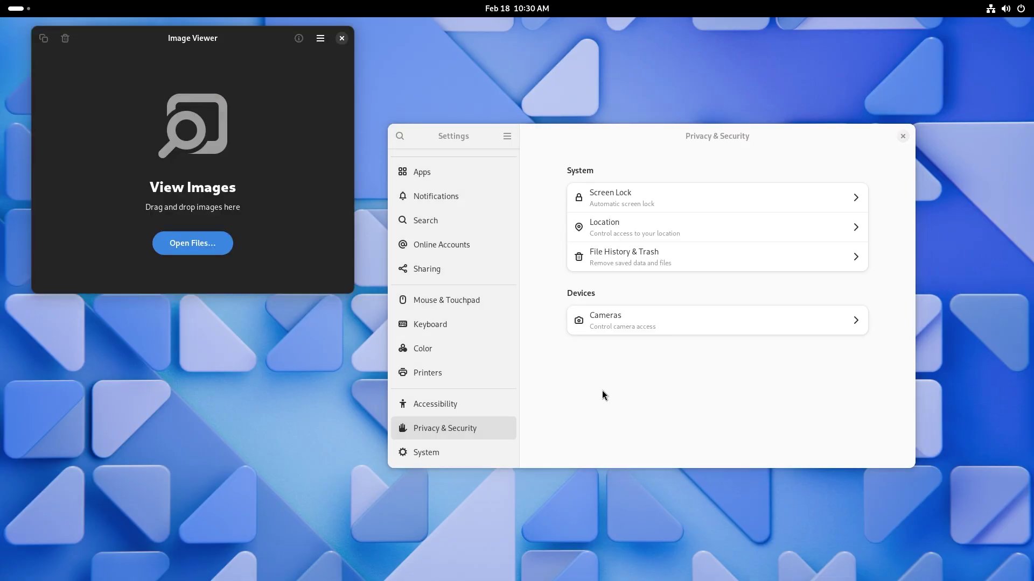
drag(187, 38, 495, 196)
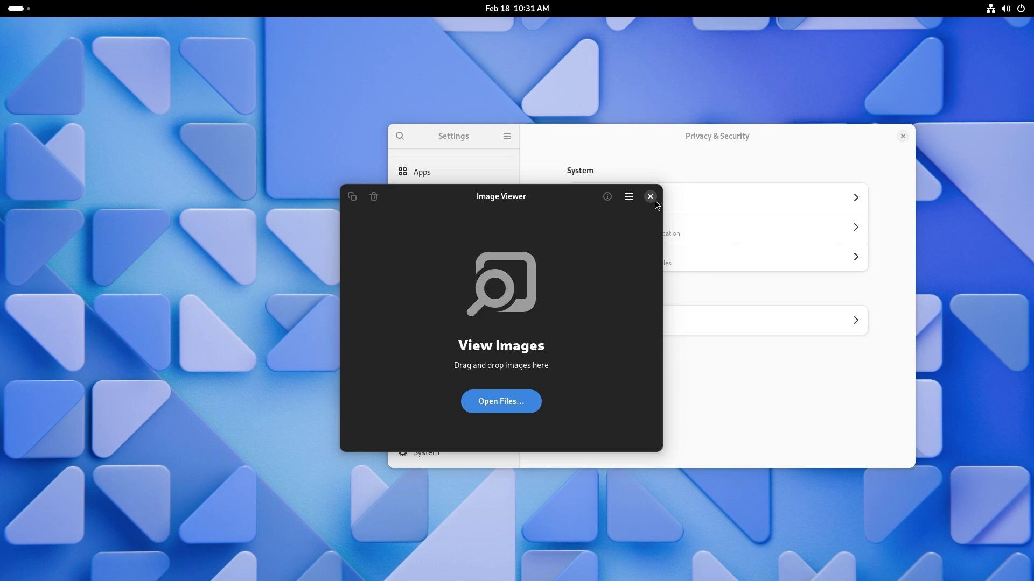
Launch Maps from the overview search and zoom from the world view into Africa.
key(super)
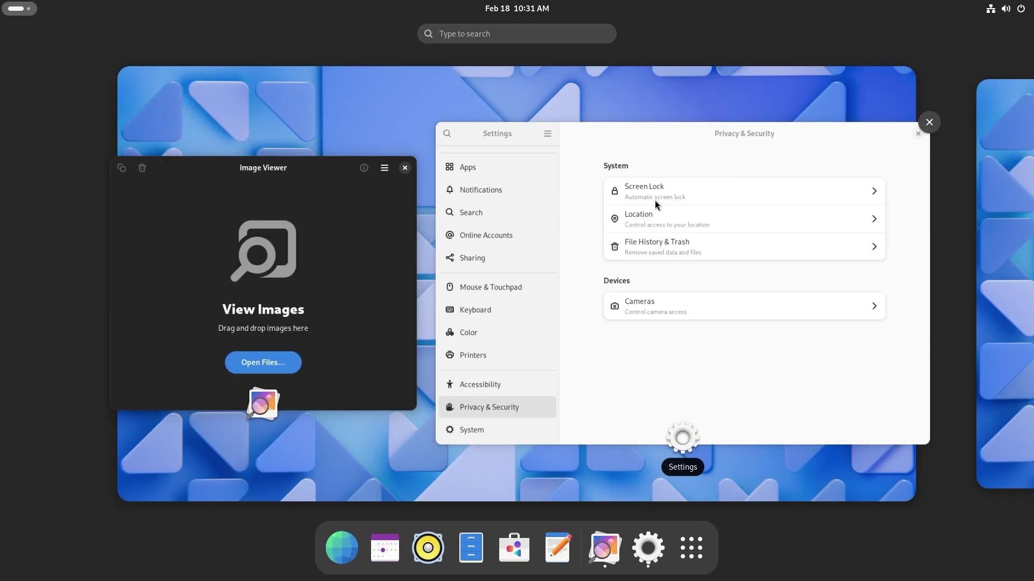
text(m)
key(super)
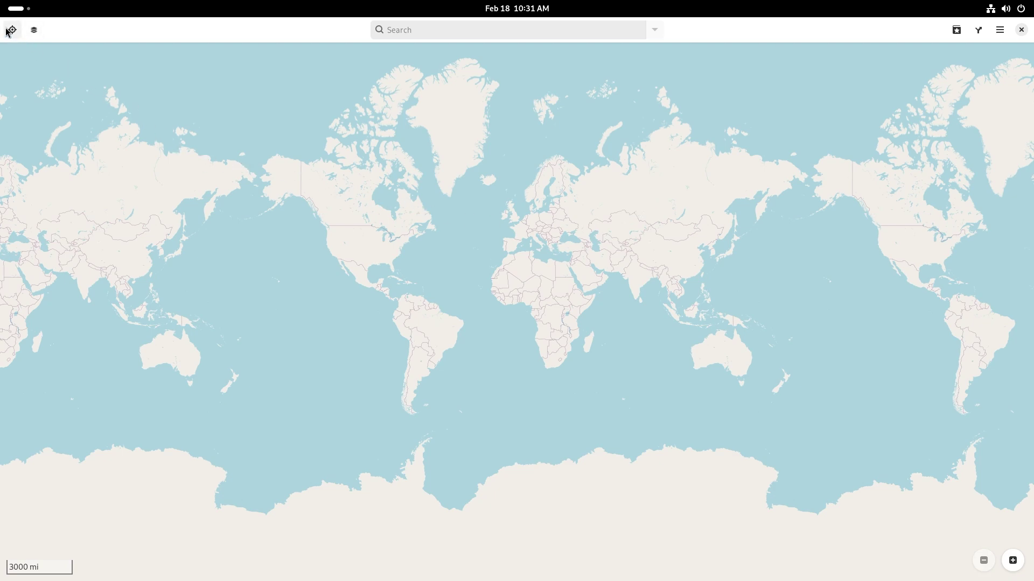
scroll(510, 277, up, 2)
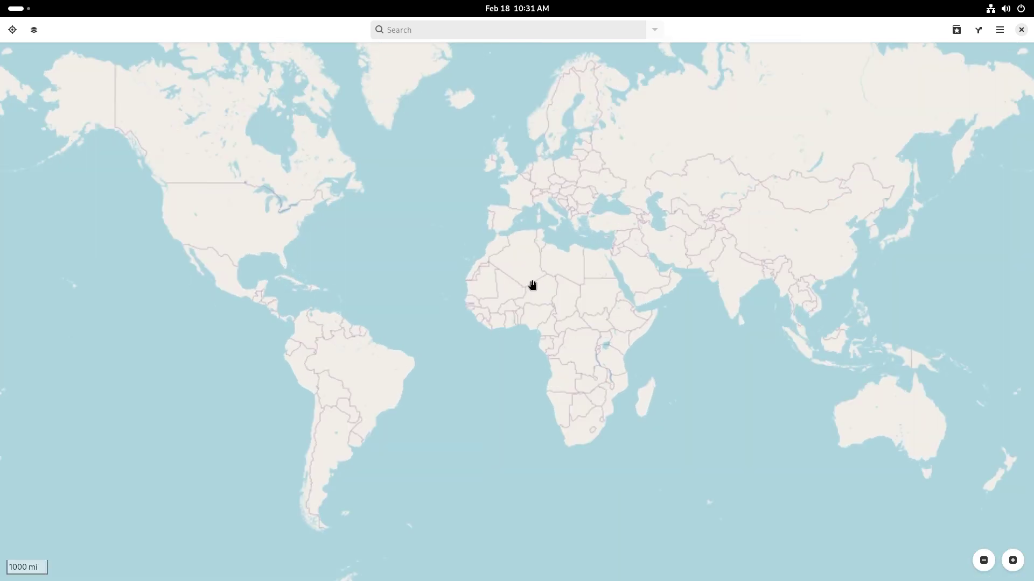
scroll(532, 285, up, 6)
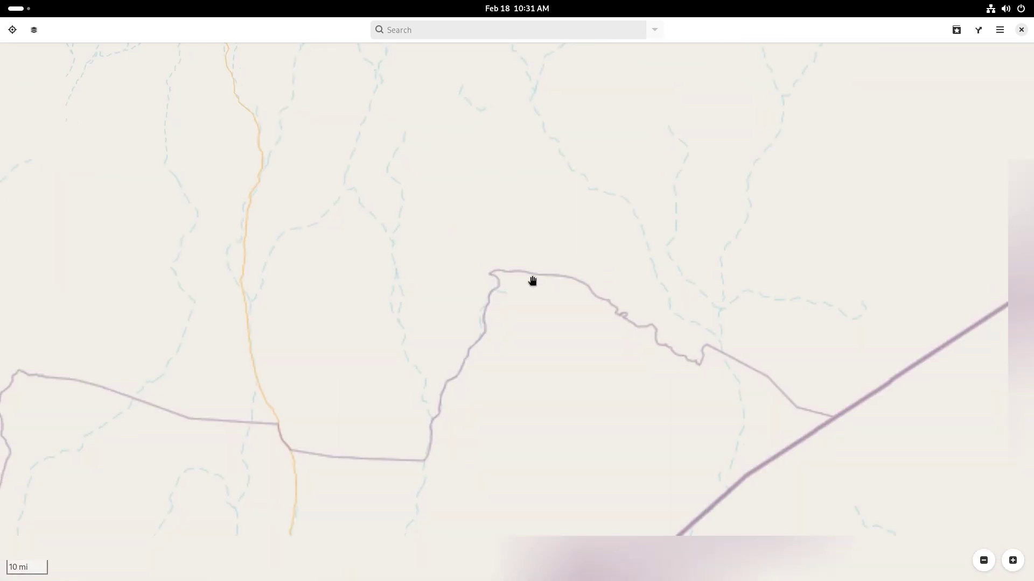
scroll(574, 284, up, 1)
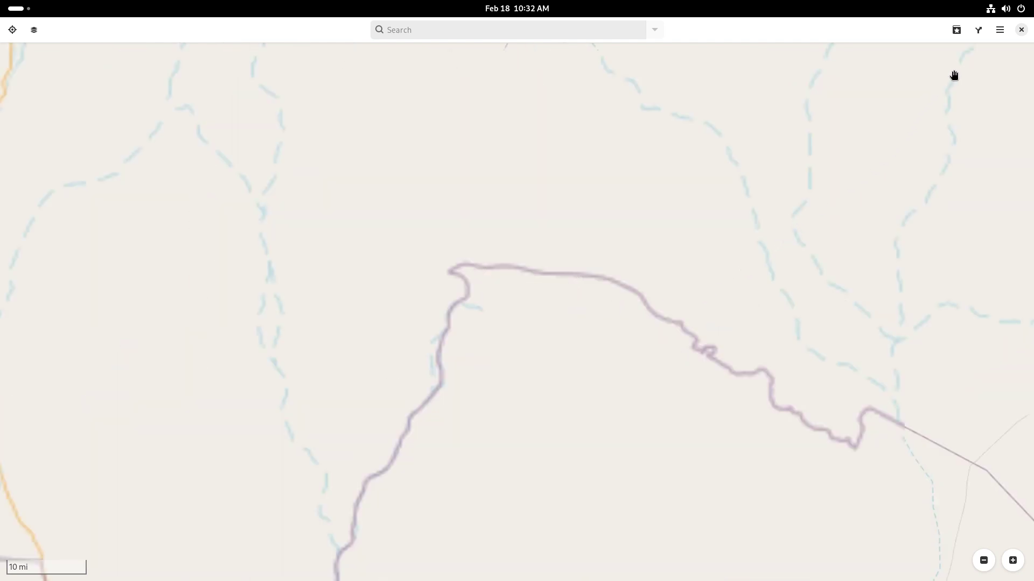
Glance at the Maps main menu, then open the map layer options for Experimental Map.
click(999, 30)
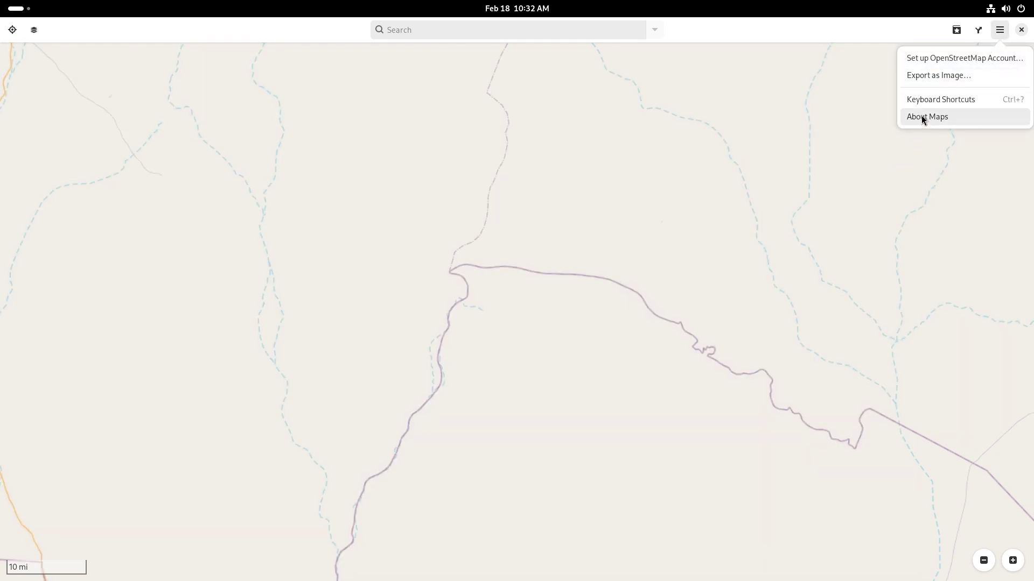
click(799, 161)
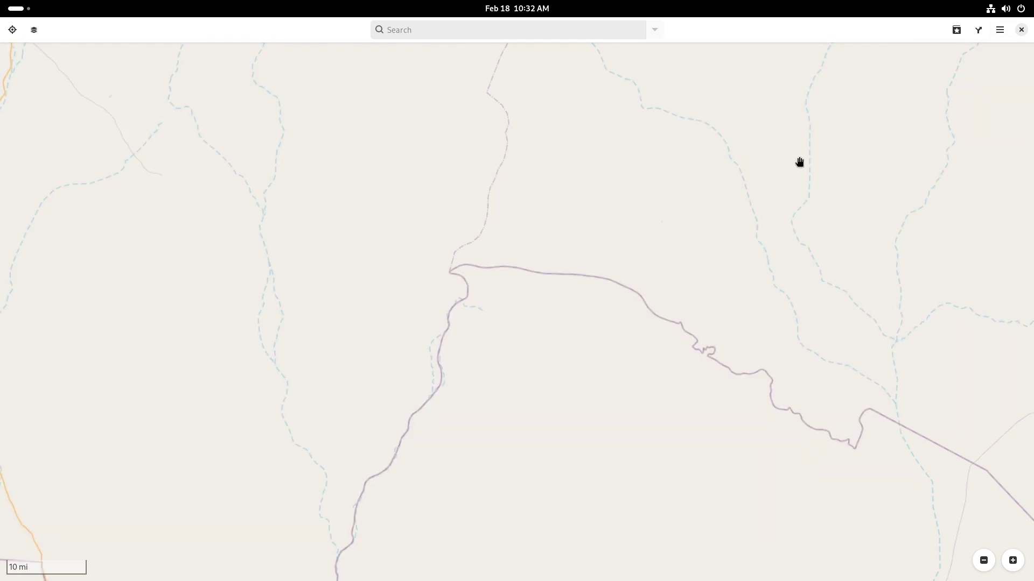
click(36, 34)
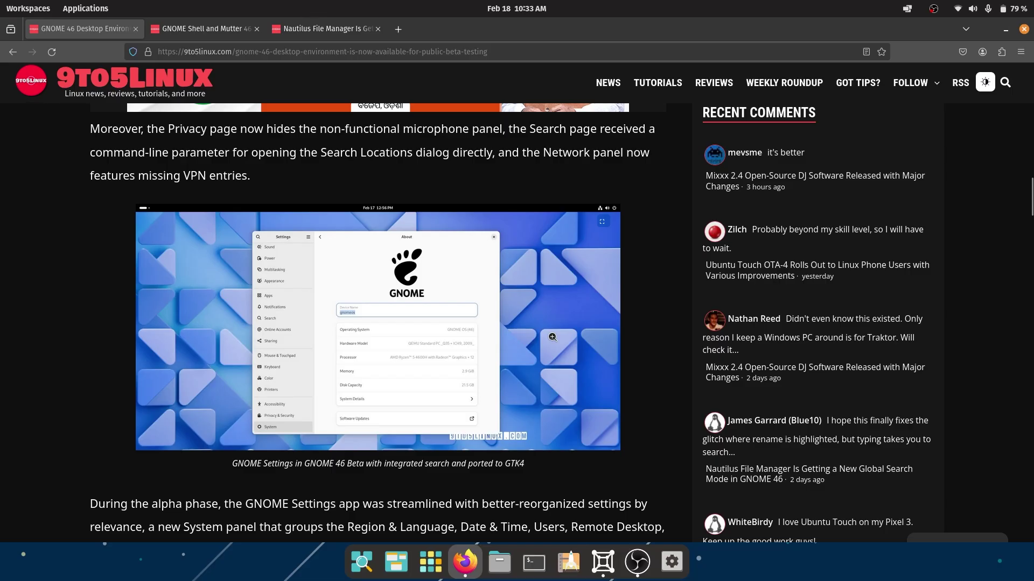
scroll(553, 338, down, 7)
scroll(553, 338, down, 14)
scroll(553, 340, down, 10)
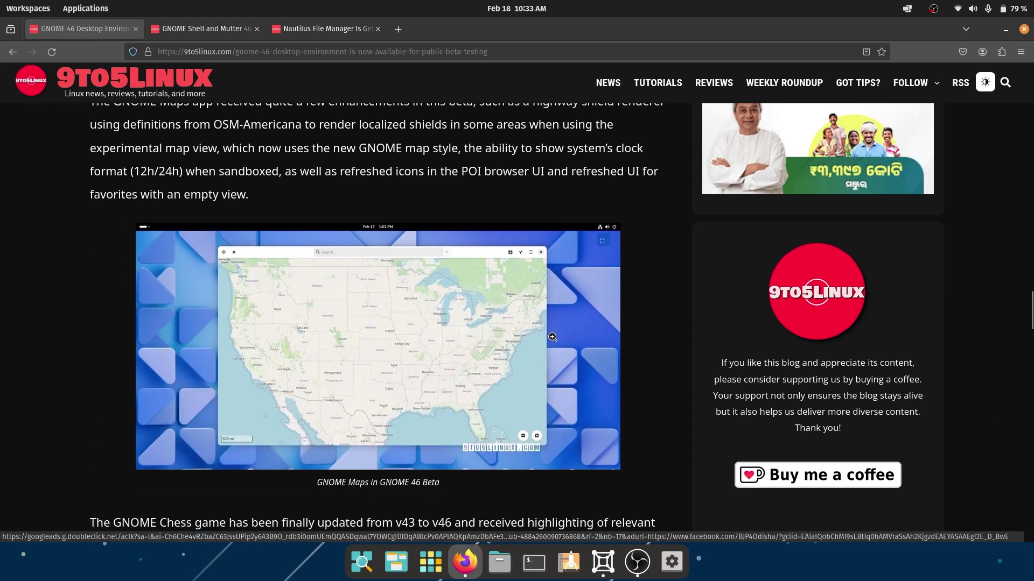
drag(155, 152, 455, 152)
click(454, 151)
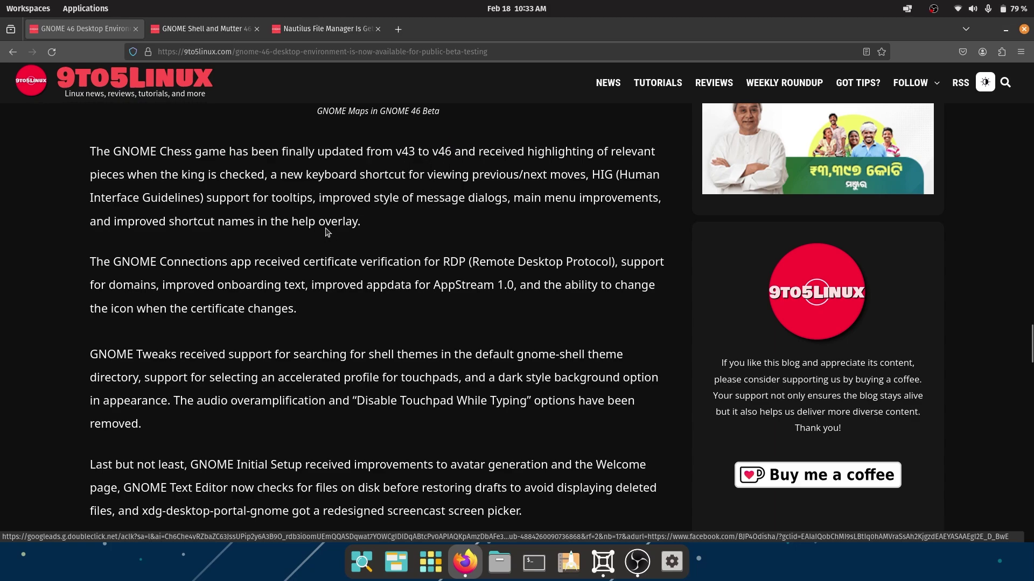
drag(416, 152, 484, 216)
click(483, 217)
scroll(488, 226, down, 3)
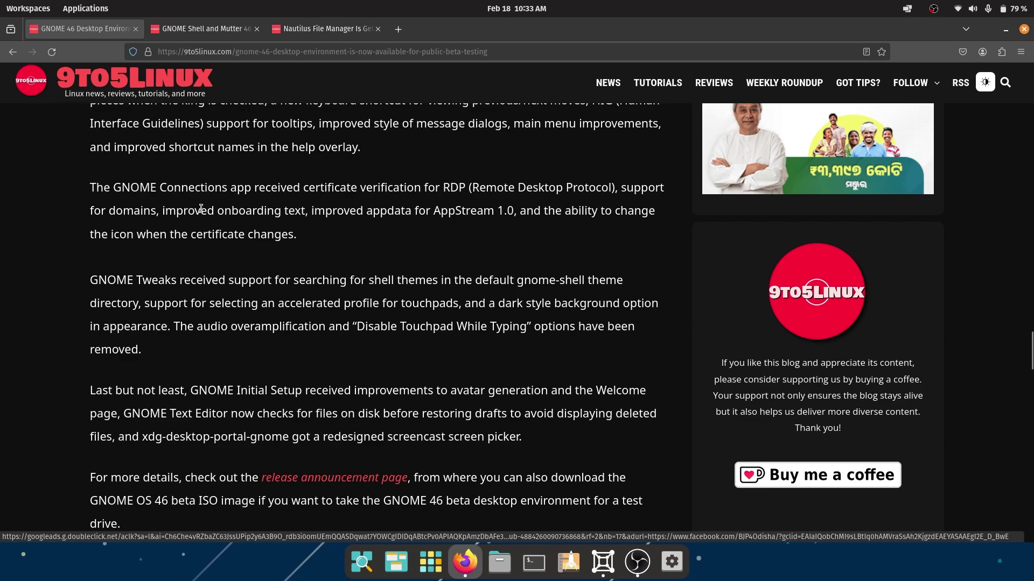
drag(201, 209, 517, 213)
click(512, 214)
scroll(259, 274, down, 2)
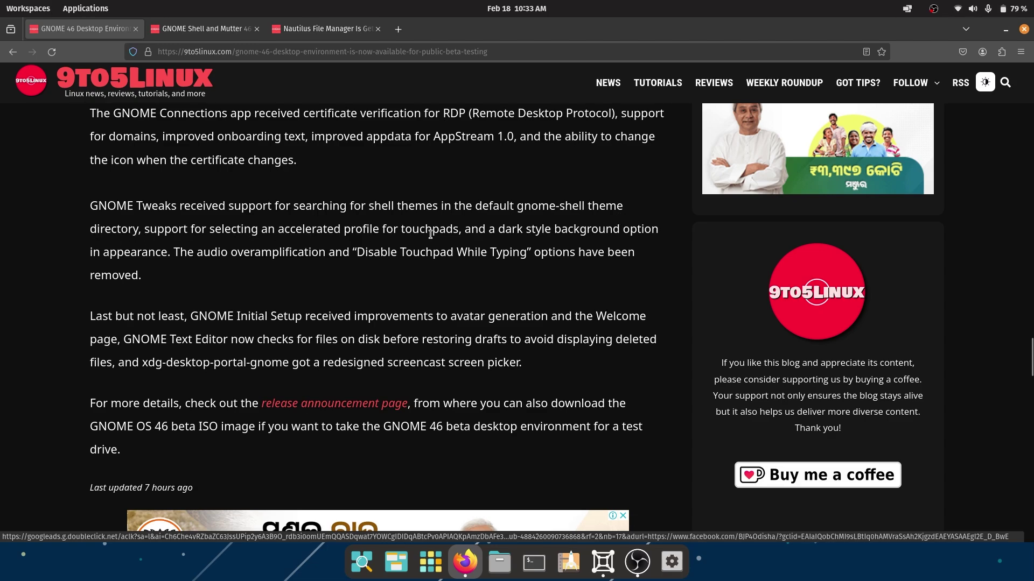
drag(498, 229, 658, 228)
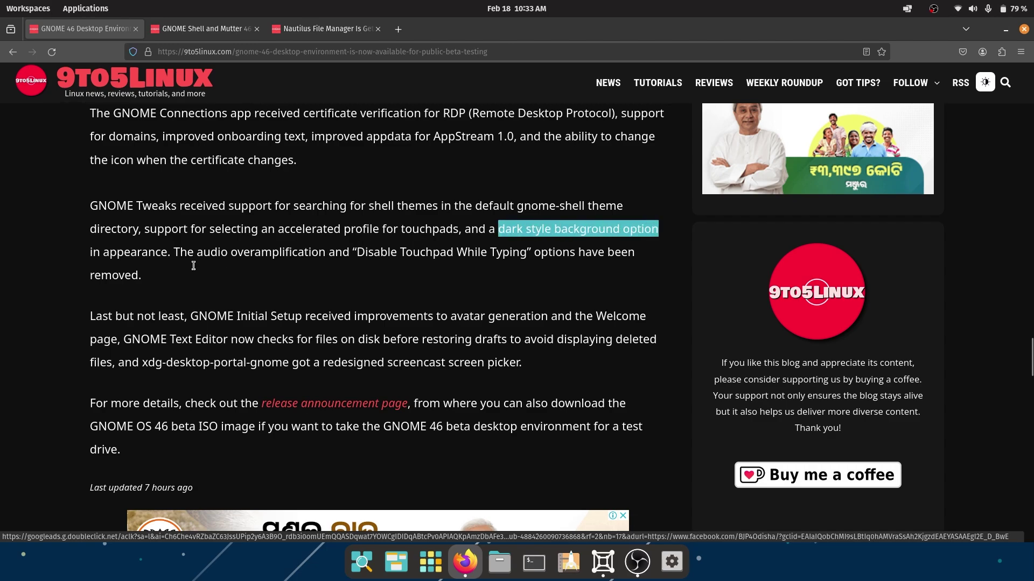
drag(173, 252, 527, 250)
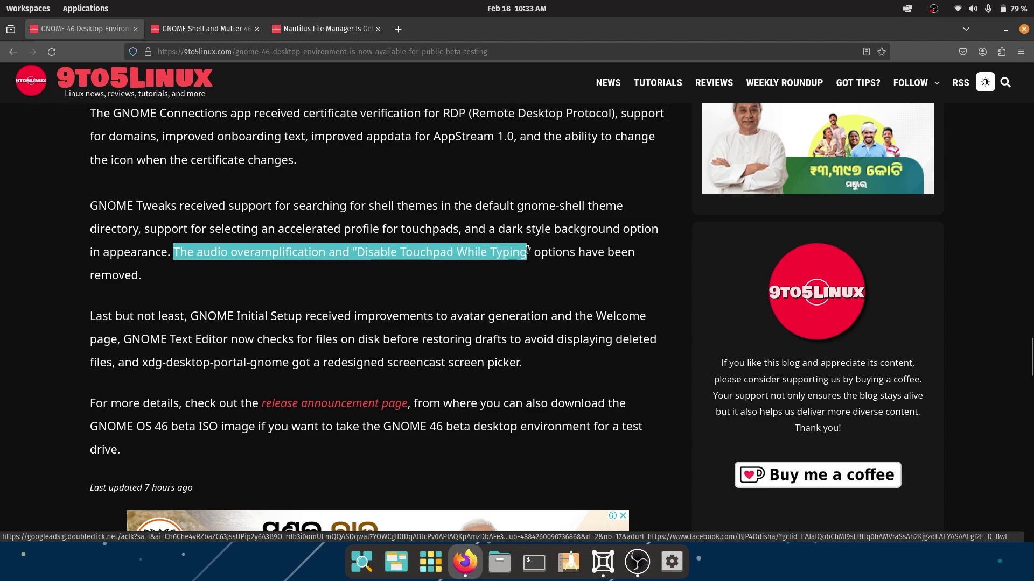
click(535, 253)
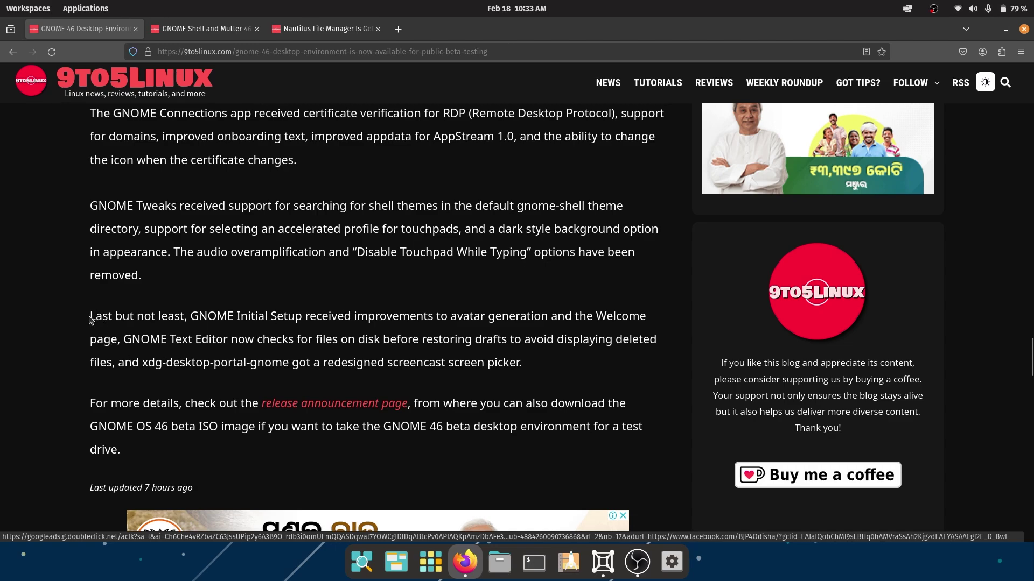
drag(90, 320, 547, 315)
click(547, 315)
drag(123, 345, 420, 344)
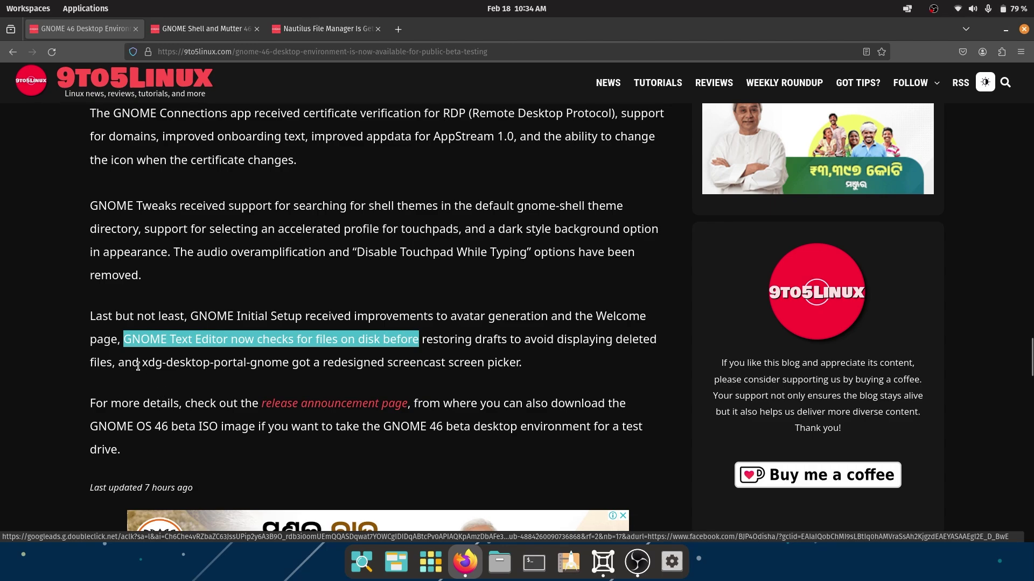
drag(138, 364, 520, 364)
click(520, 363)
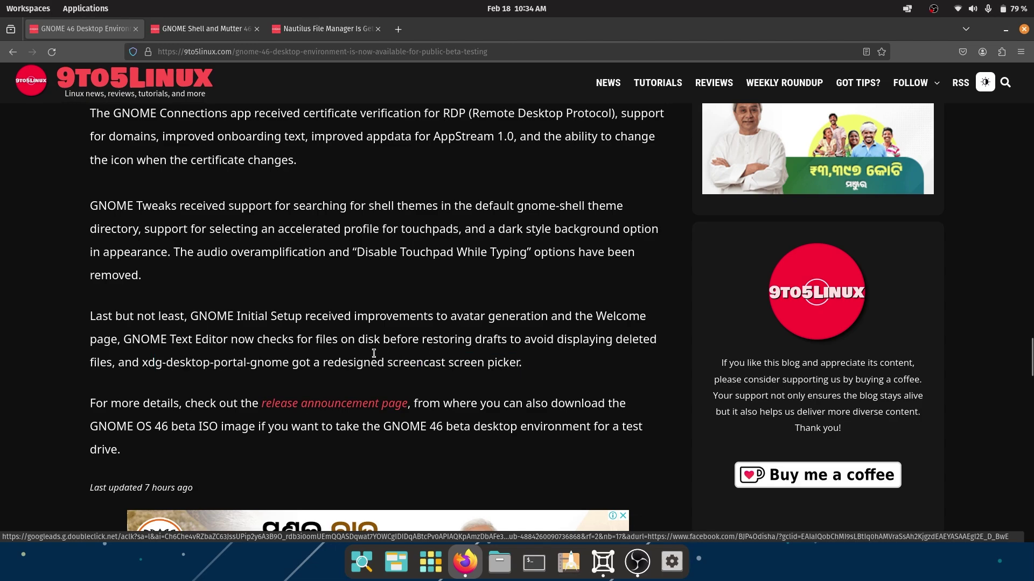
Minimize Firefox and close the empty Image Viewer window.
click(1005, 30)
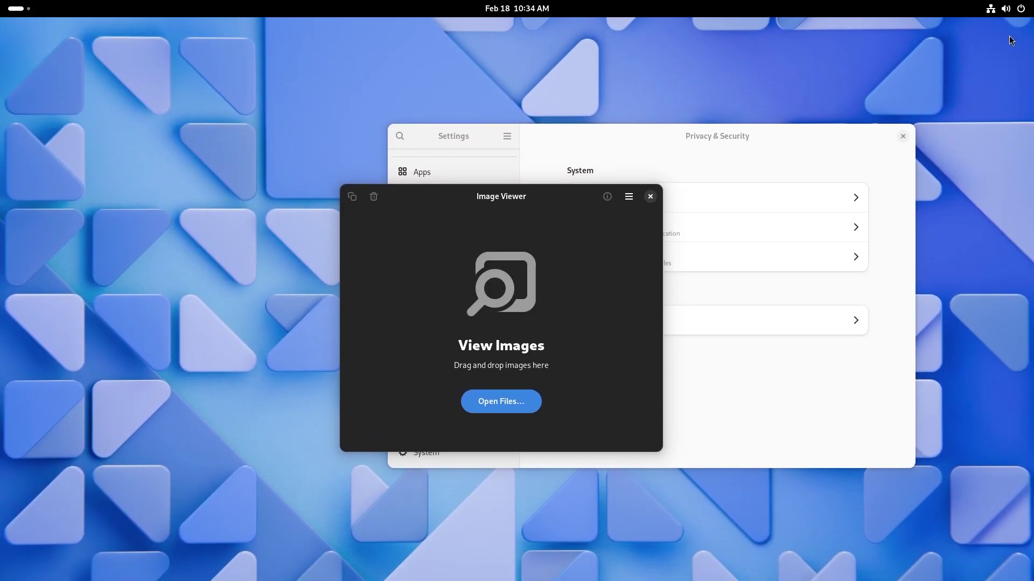
click(649, 196)
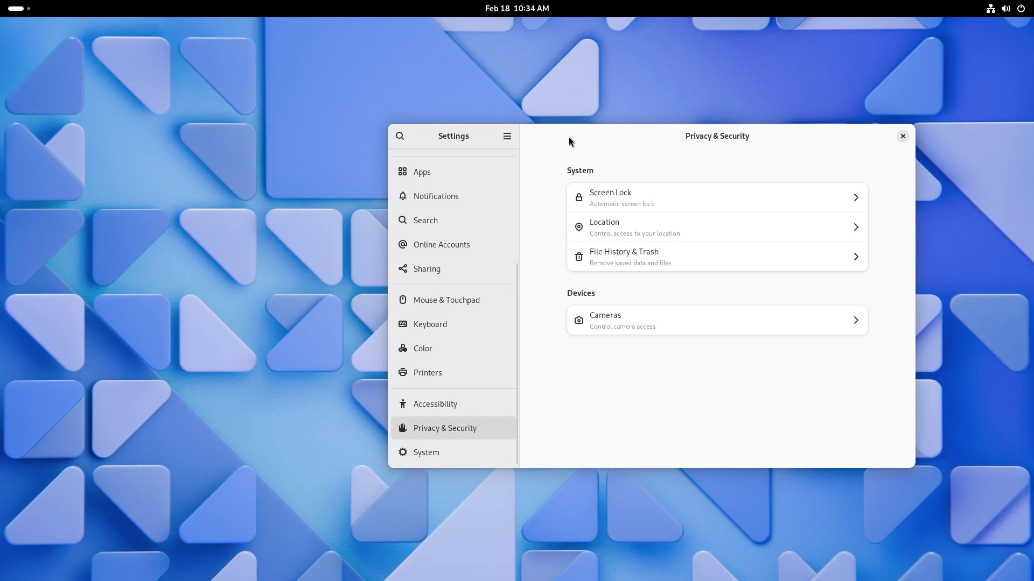
drag(569, 137, 550, 119)
On the Appearance page, choose the 3D cube image as the background.
scroll(437, 283, up, 5)
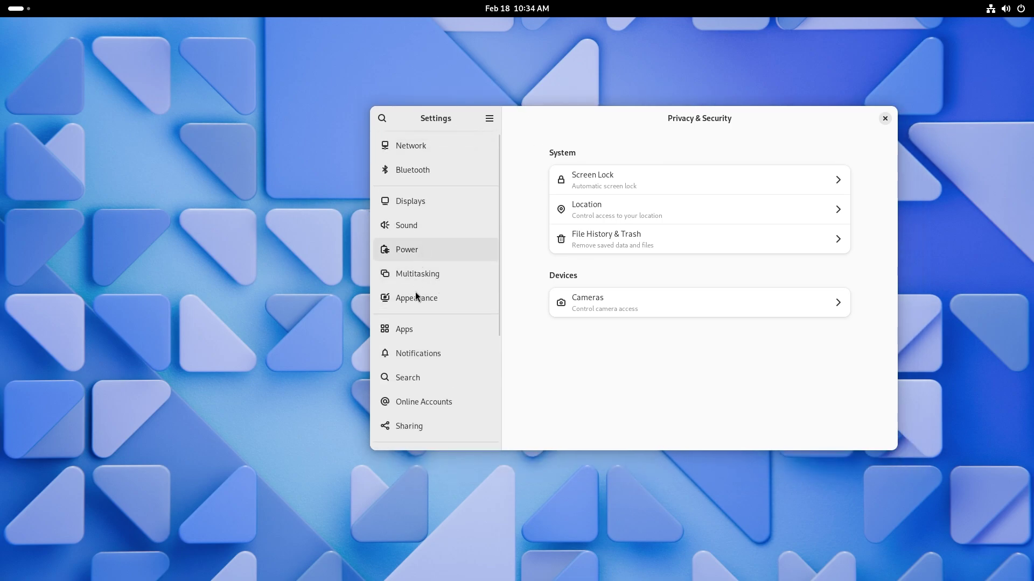
click(438, 296)
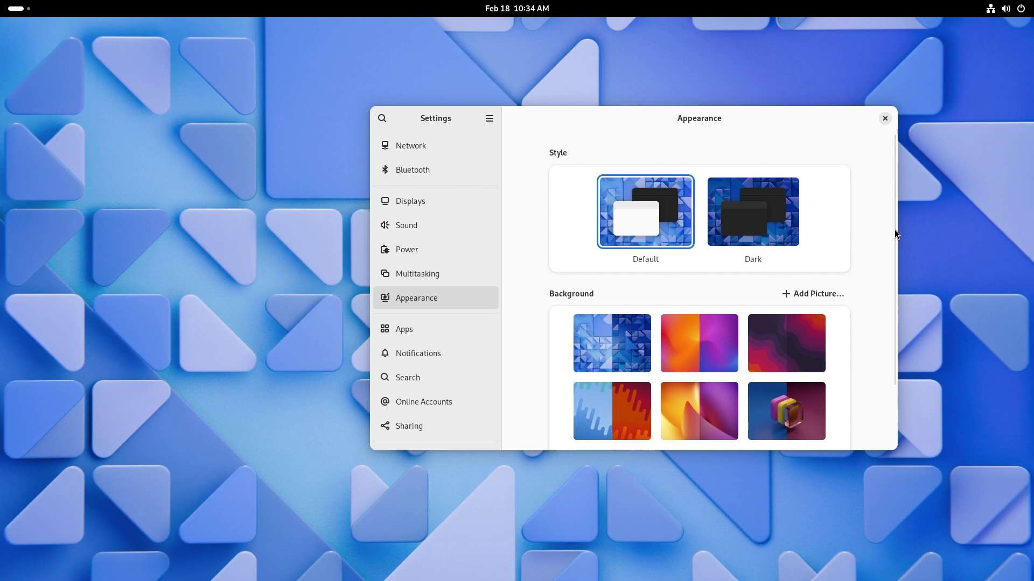
scroll(883, 325, down, 2)
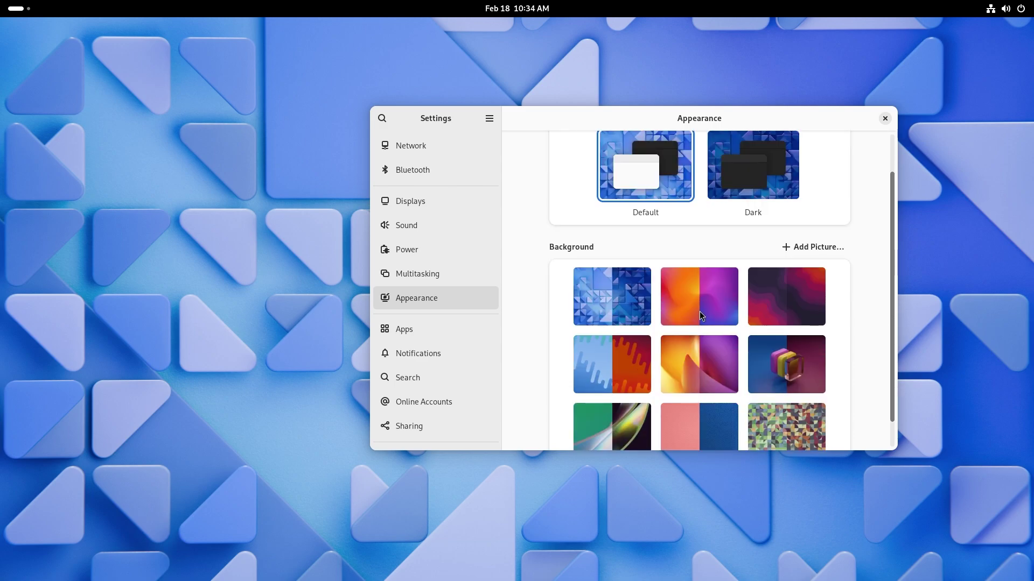
scroll(686, 307, down, 1)
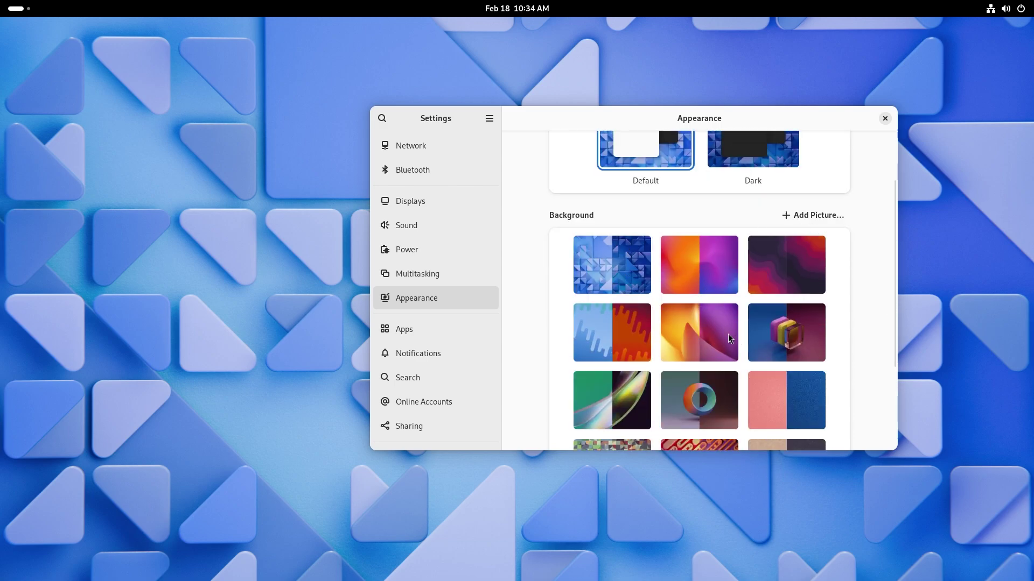
click(786, 342)
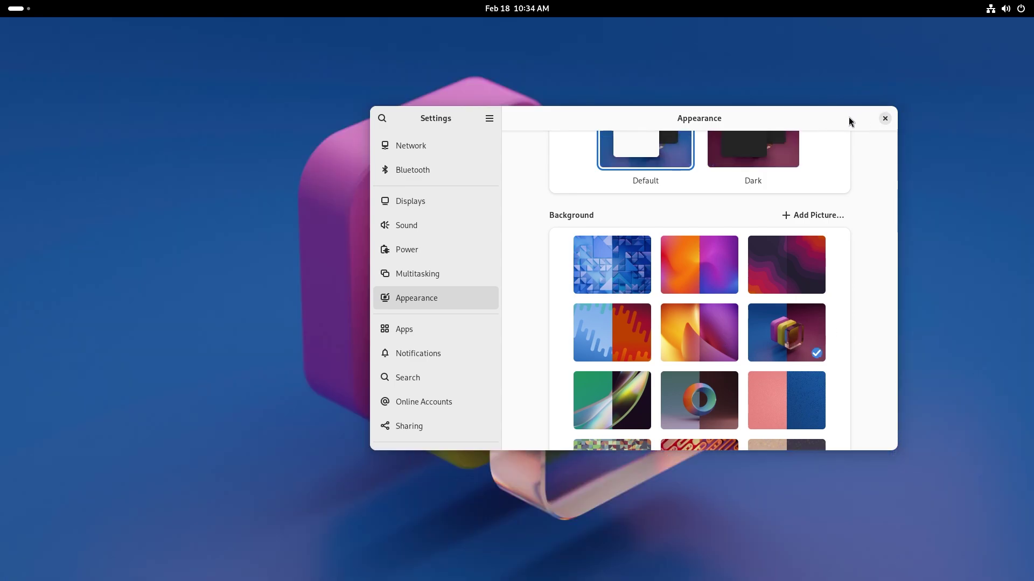
drag(849, 117, 778, 147)
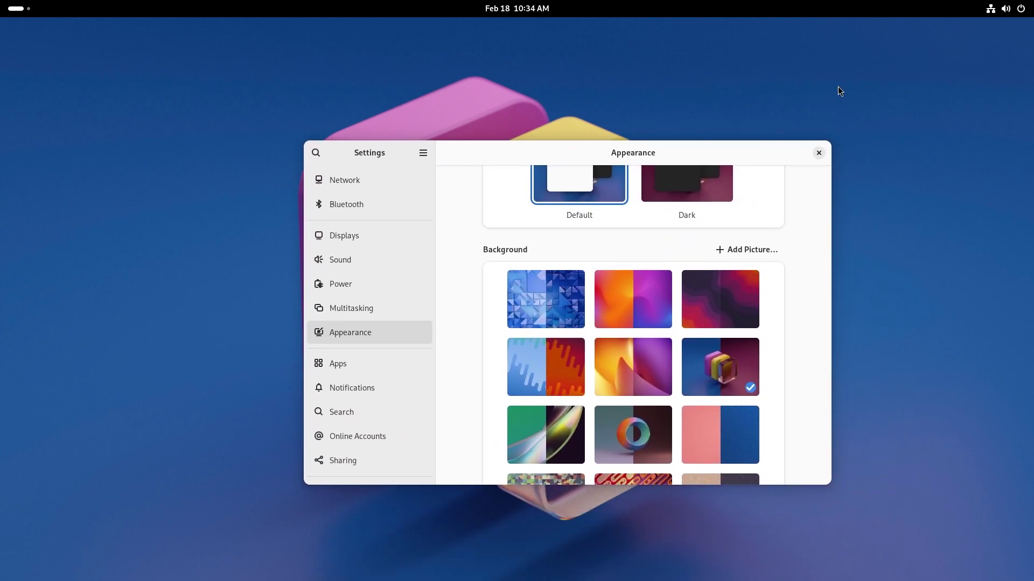
Toggle Dark Style on, off and on again from Quick Settings while repositioning Settings.
click(1005, 8)
click(864, 128)
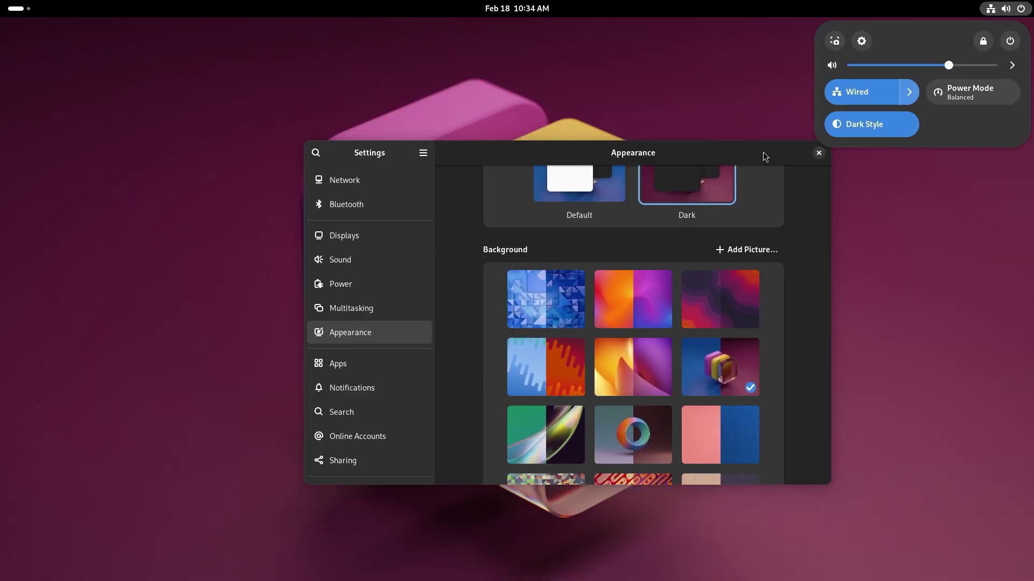
click(773, 219)
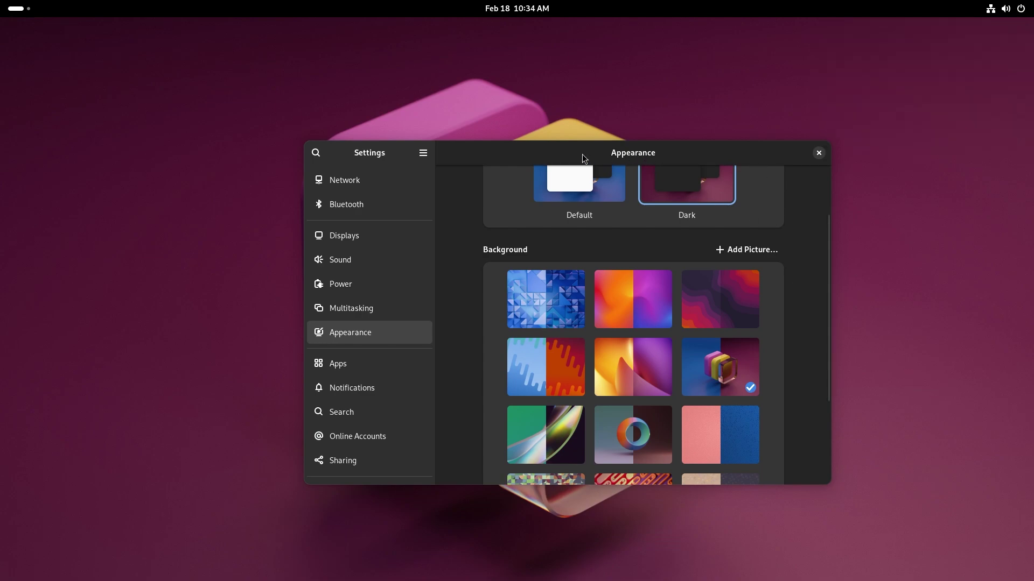
drag(579, 154, 533, 55)
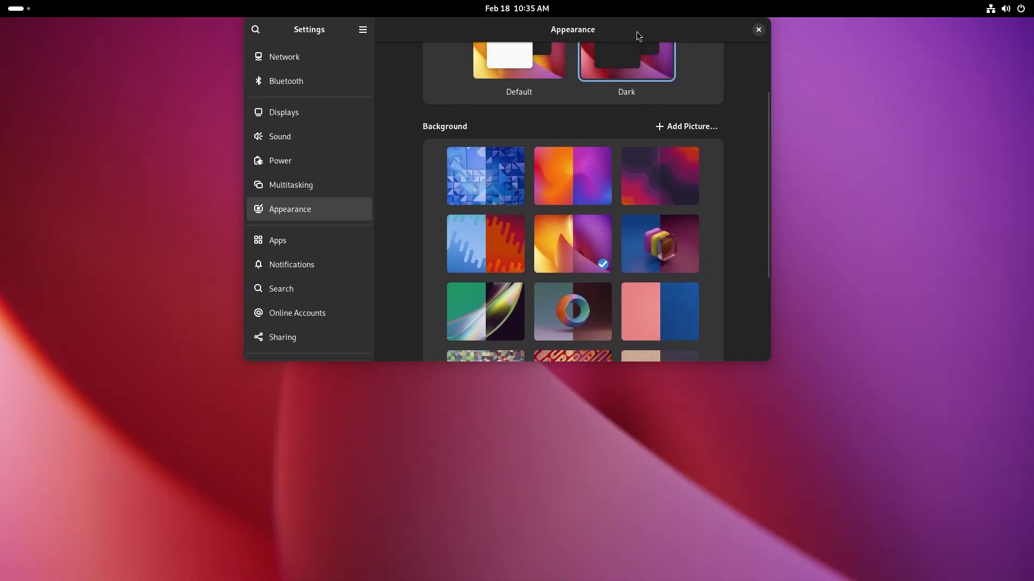
drag(636, 33, 783, 137)
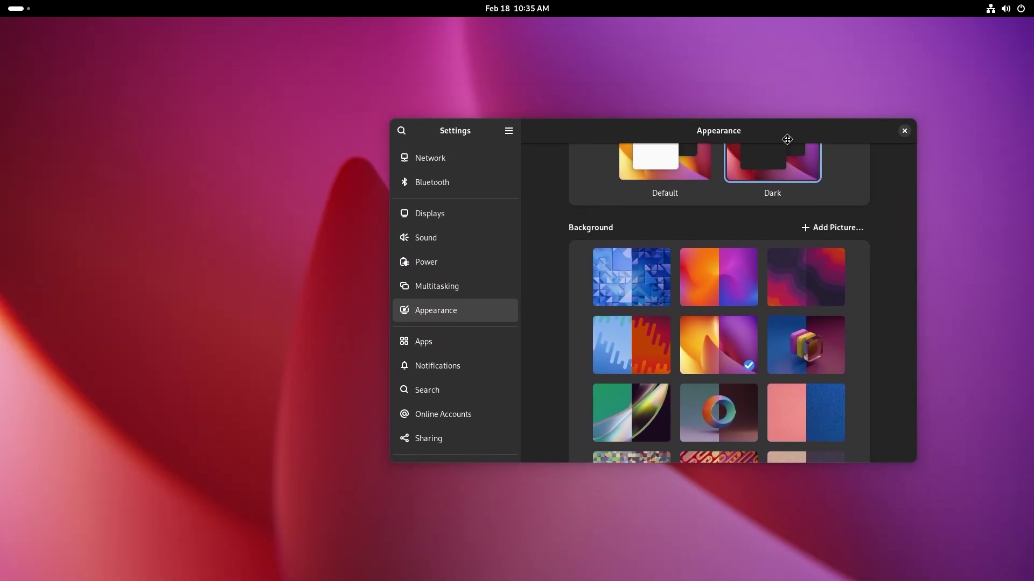
click(1005, 8)
click(860, 125)
drag(660, 132, 529, 86)
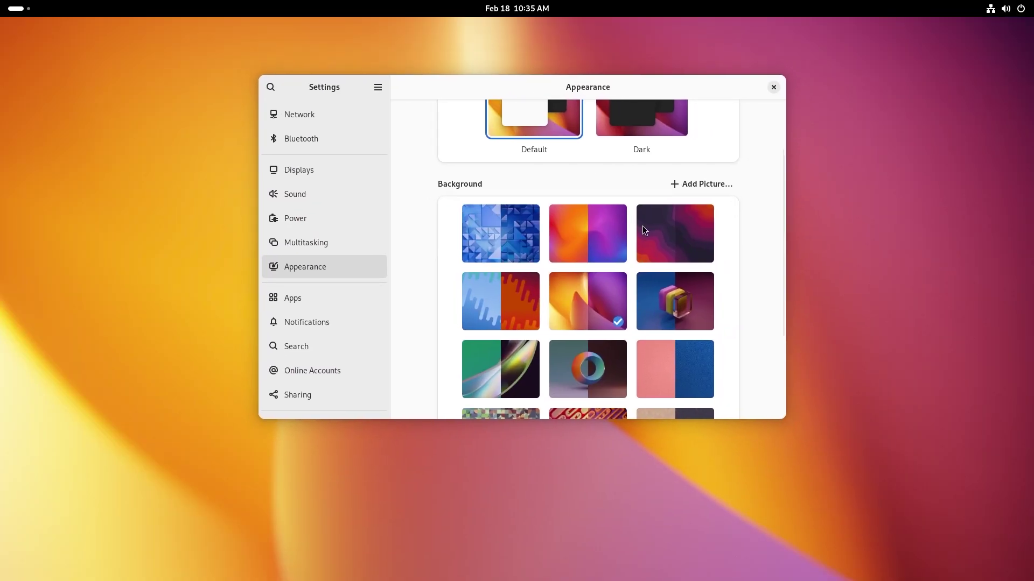
click(1003, 8)
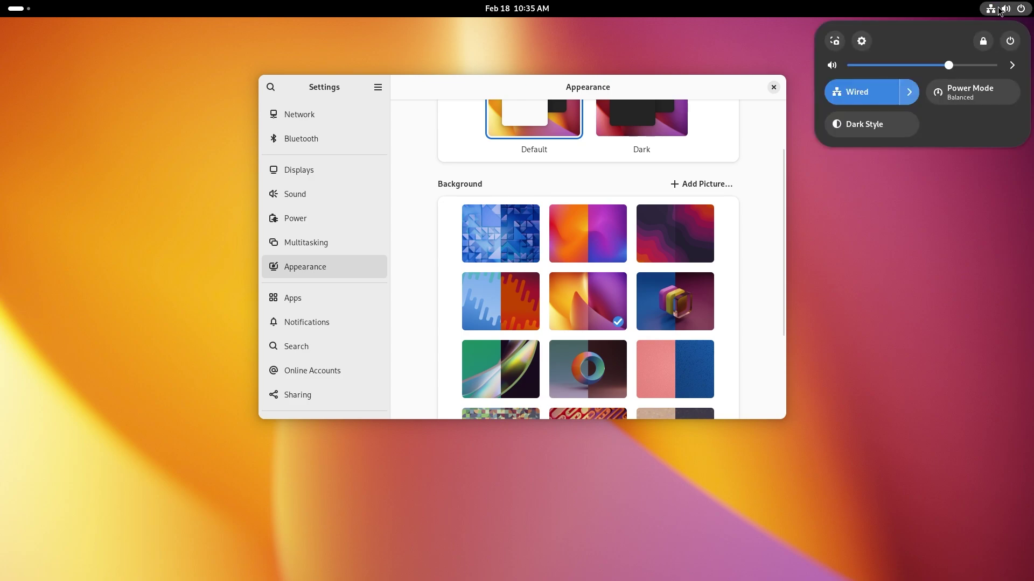
click(869, 123)
key(Escape)
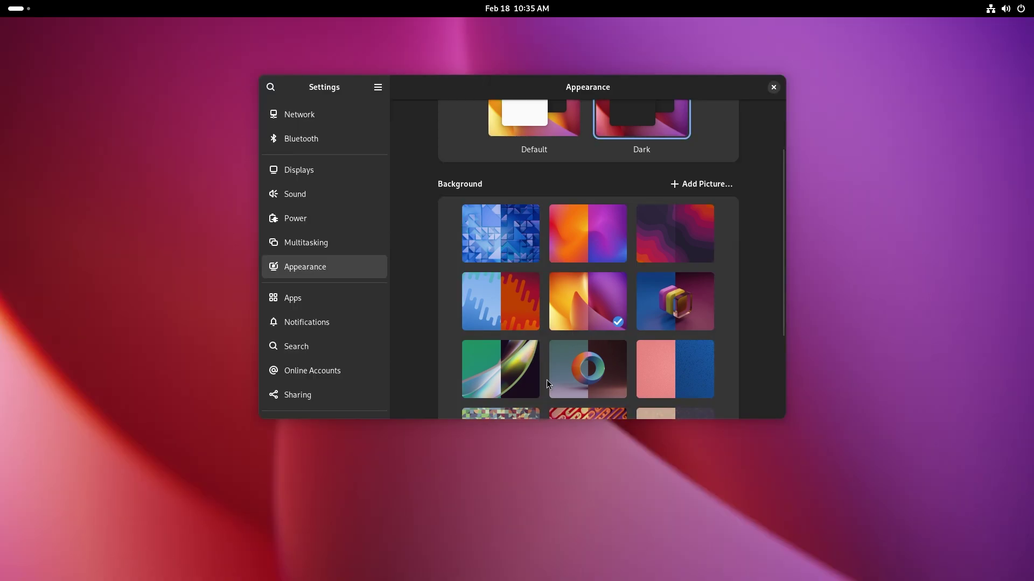
Set the green swirl wallpaper, toggle Dark Style off and back on, and close Settings.
click(501, 356)
drag(710, 99, 738, 117)
click(1007, 9)
click(855, 131)
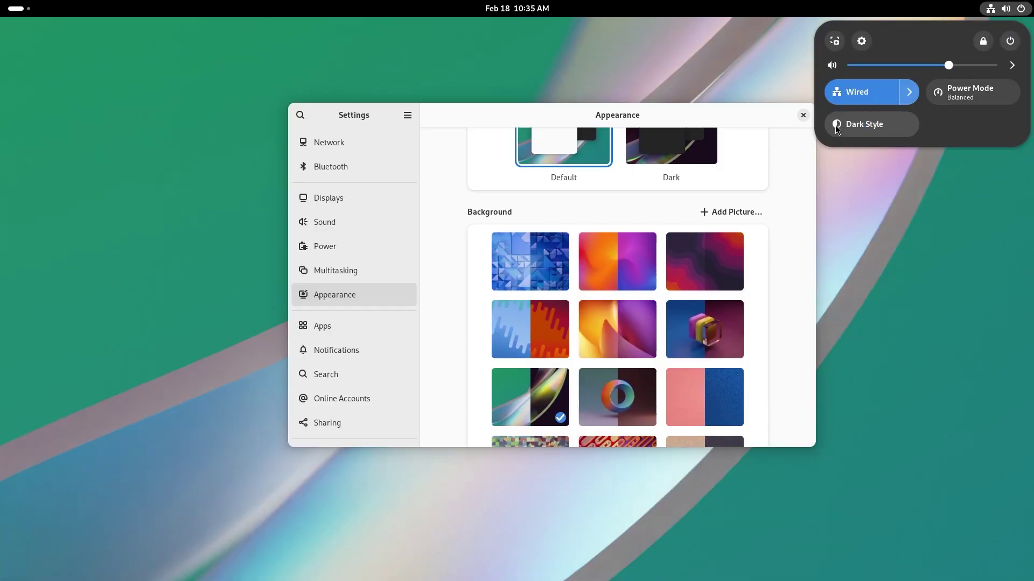
click(667, 118)
drag(667, 117, 699, 96)
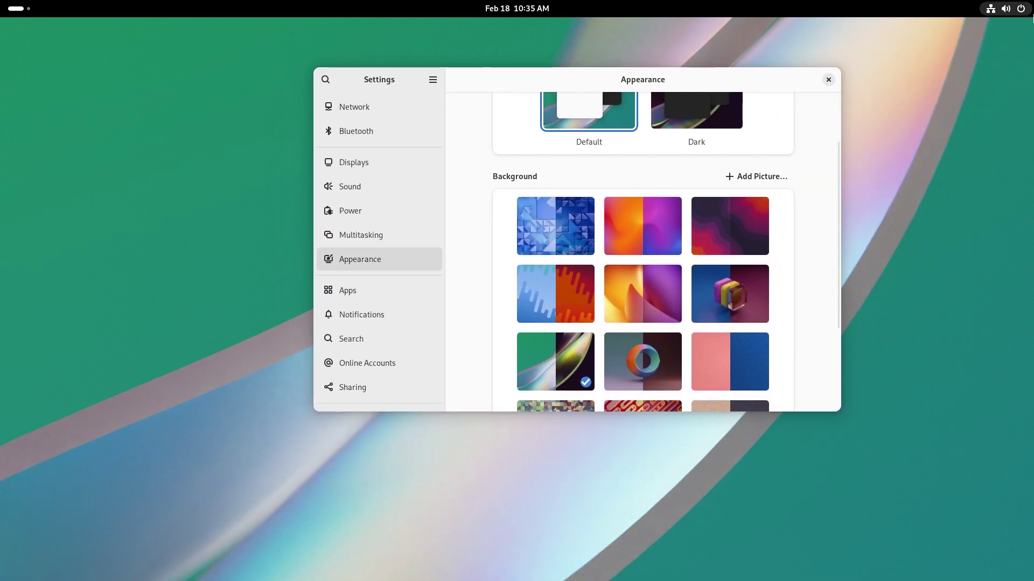
click(1006, 9)
click(869, 127)
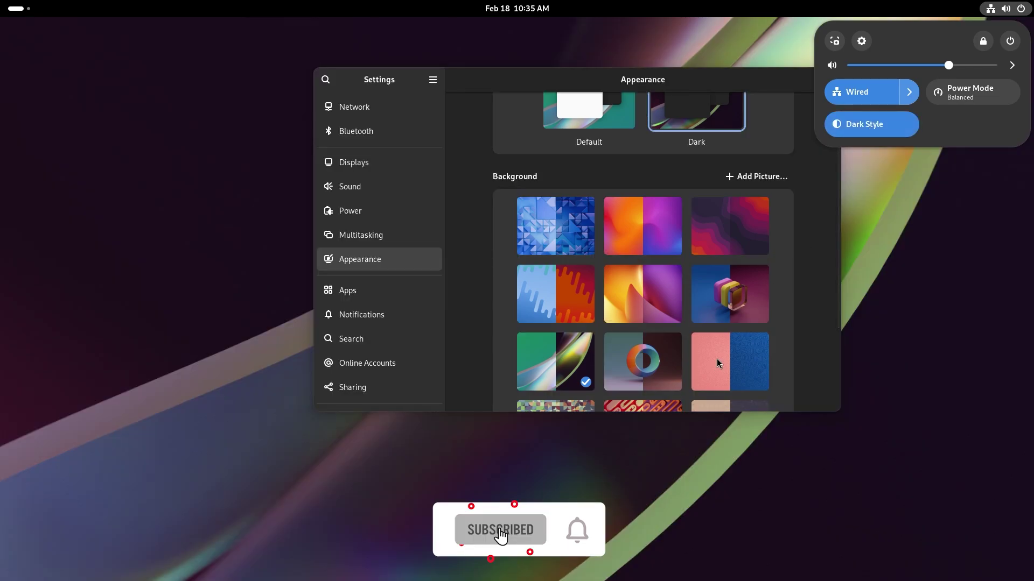
click(828, 258)
scroll(829, 261, down, 5)
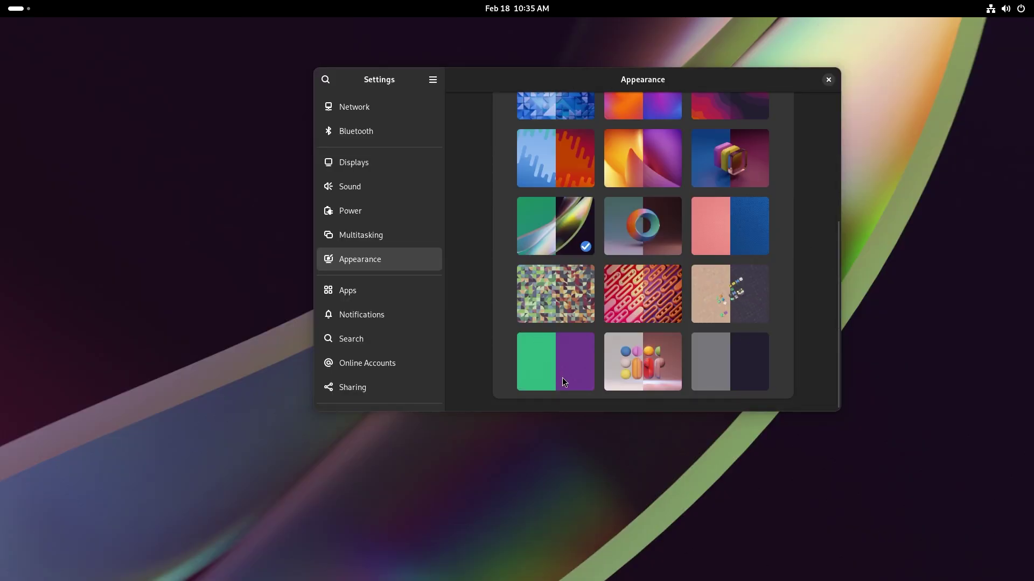
click(828, 80)
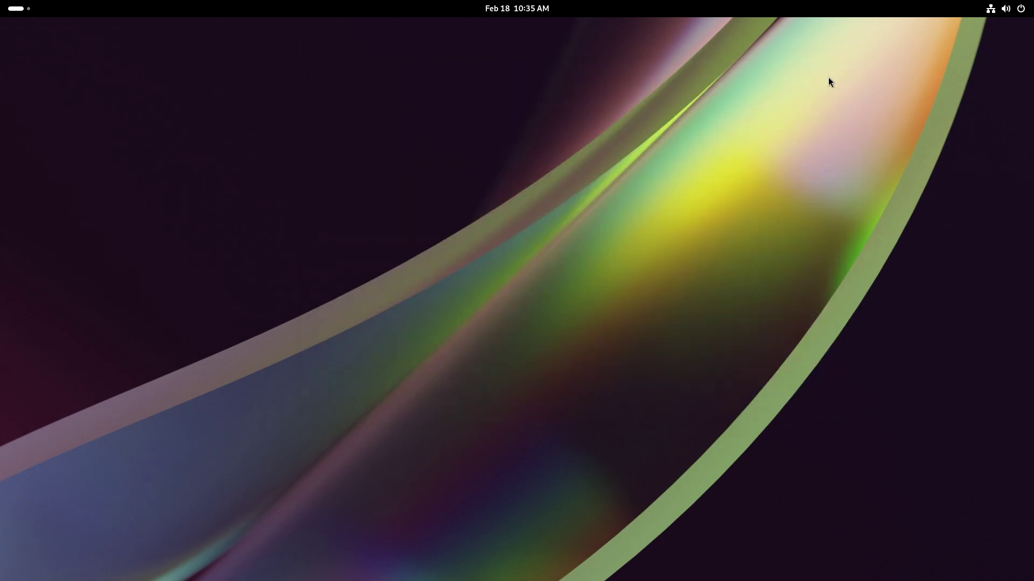